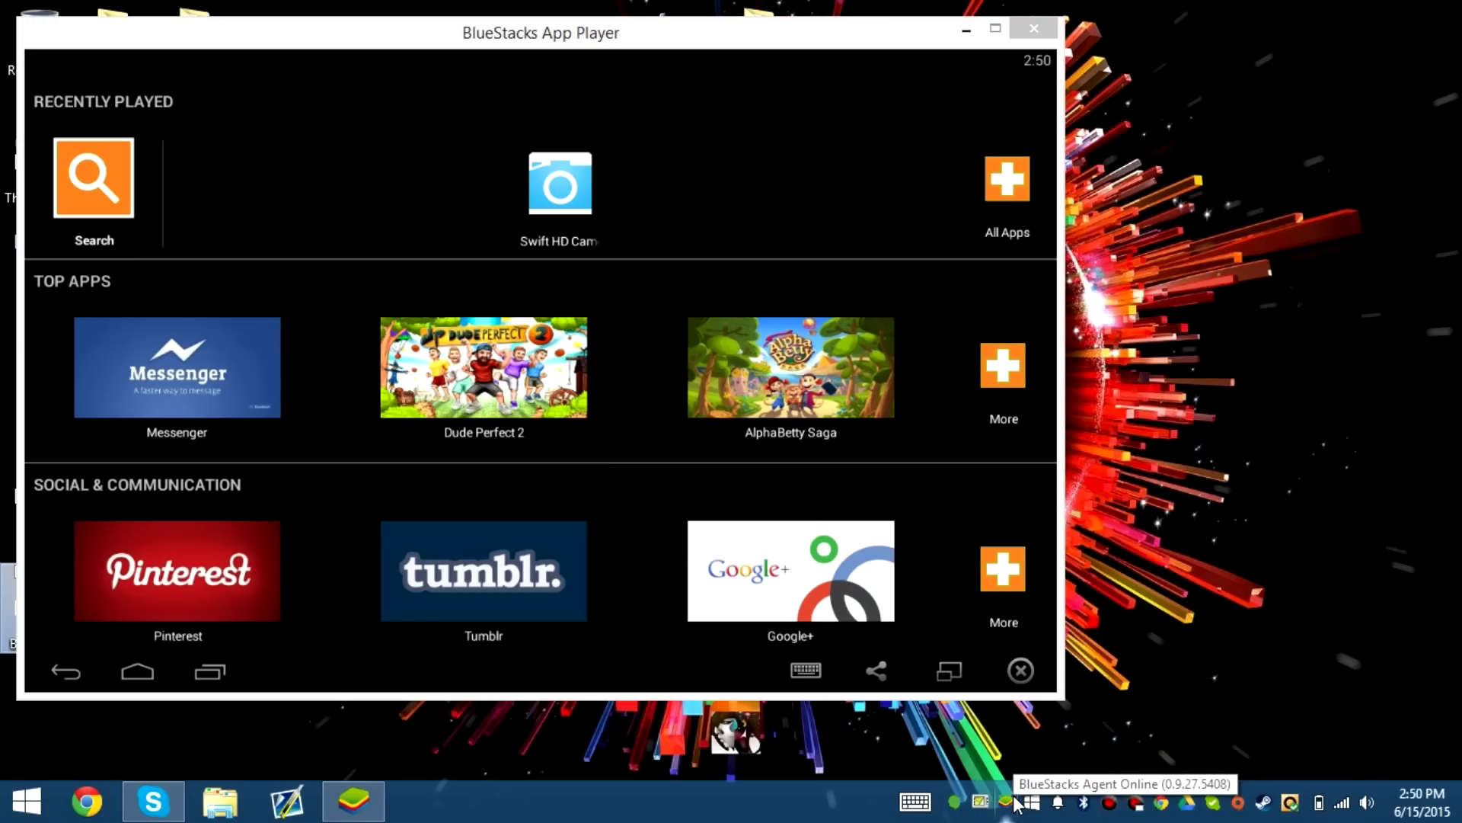
# Move the BlueStacks window aside and open the yeh folder in Downloads with File Explorer
pyautogui.moveTo(652, 43); pyautogui.dragTo(981, 54)
pyautogui.click(220, 800)
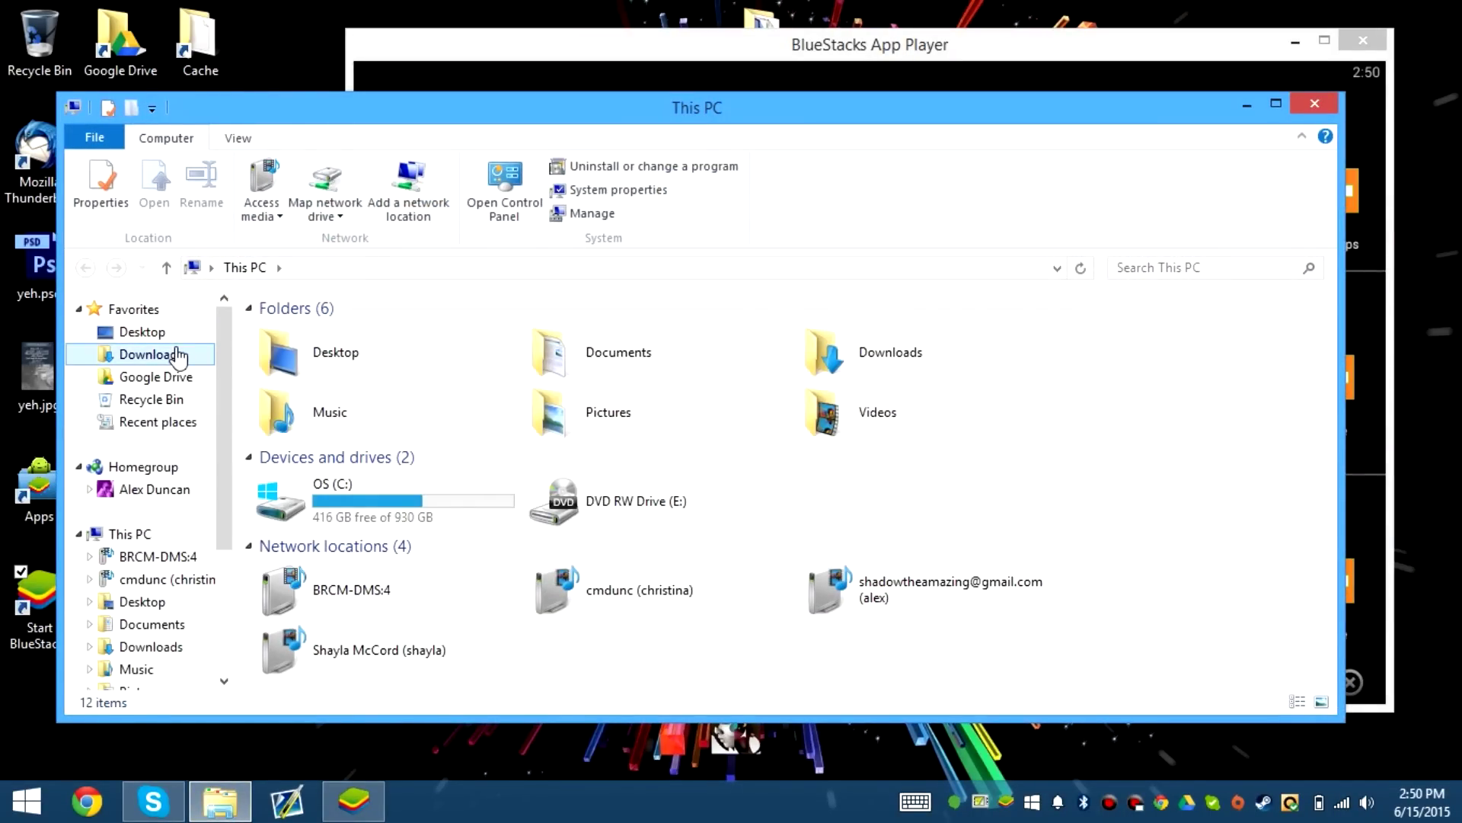
pyautogui.click(175, 353)
pyautogui.doubleClick(537, 374)
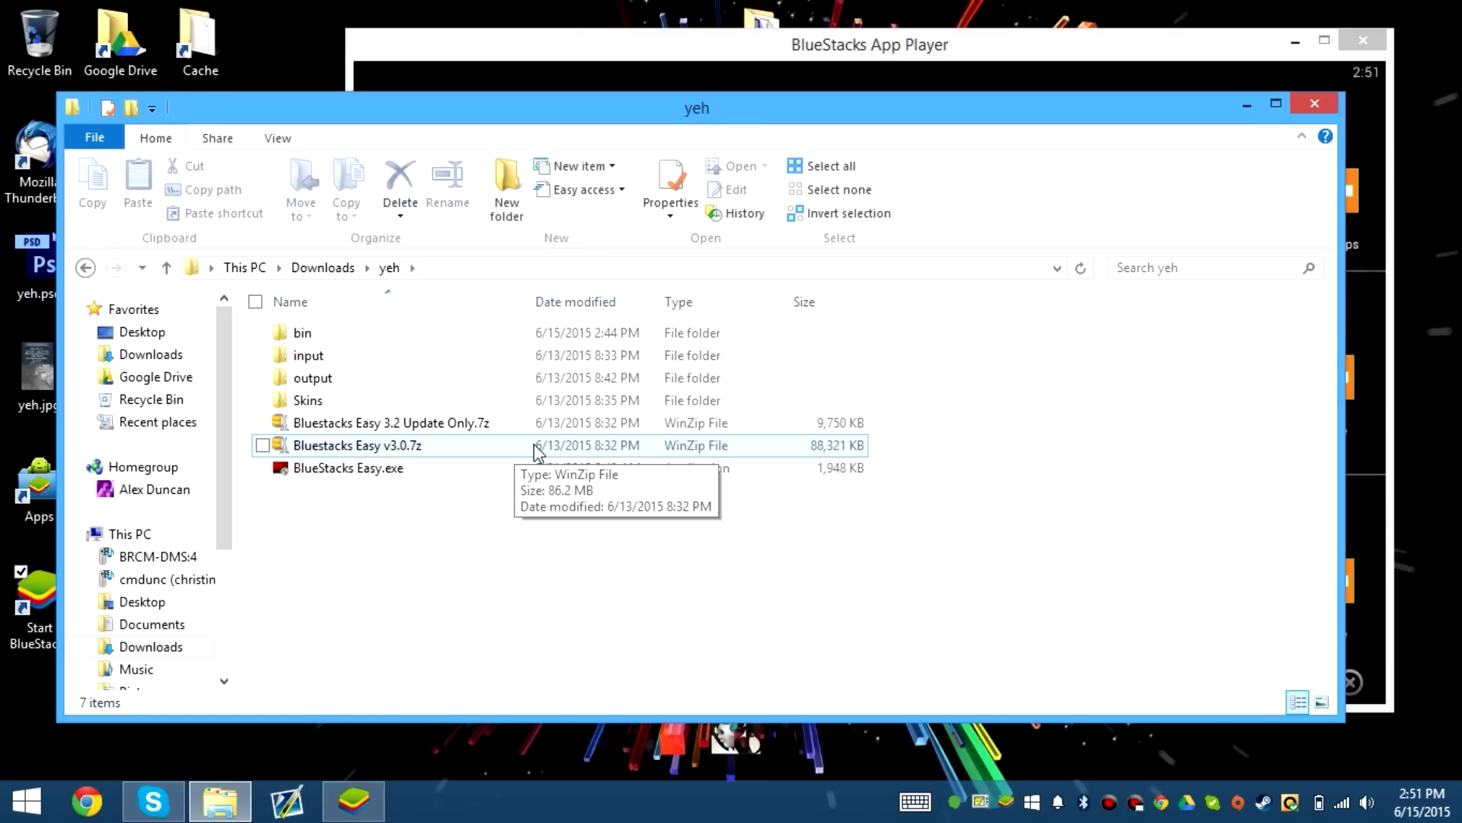
# Launch BlueStacks Easy.exe from the yeh folder and close the WinZip and File Explorer windows
pyautogui.click(554, 429)
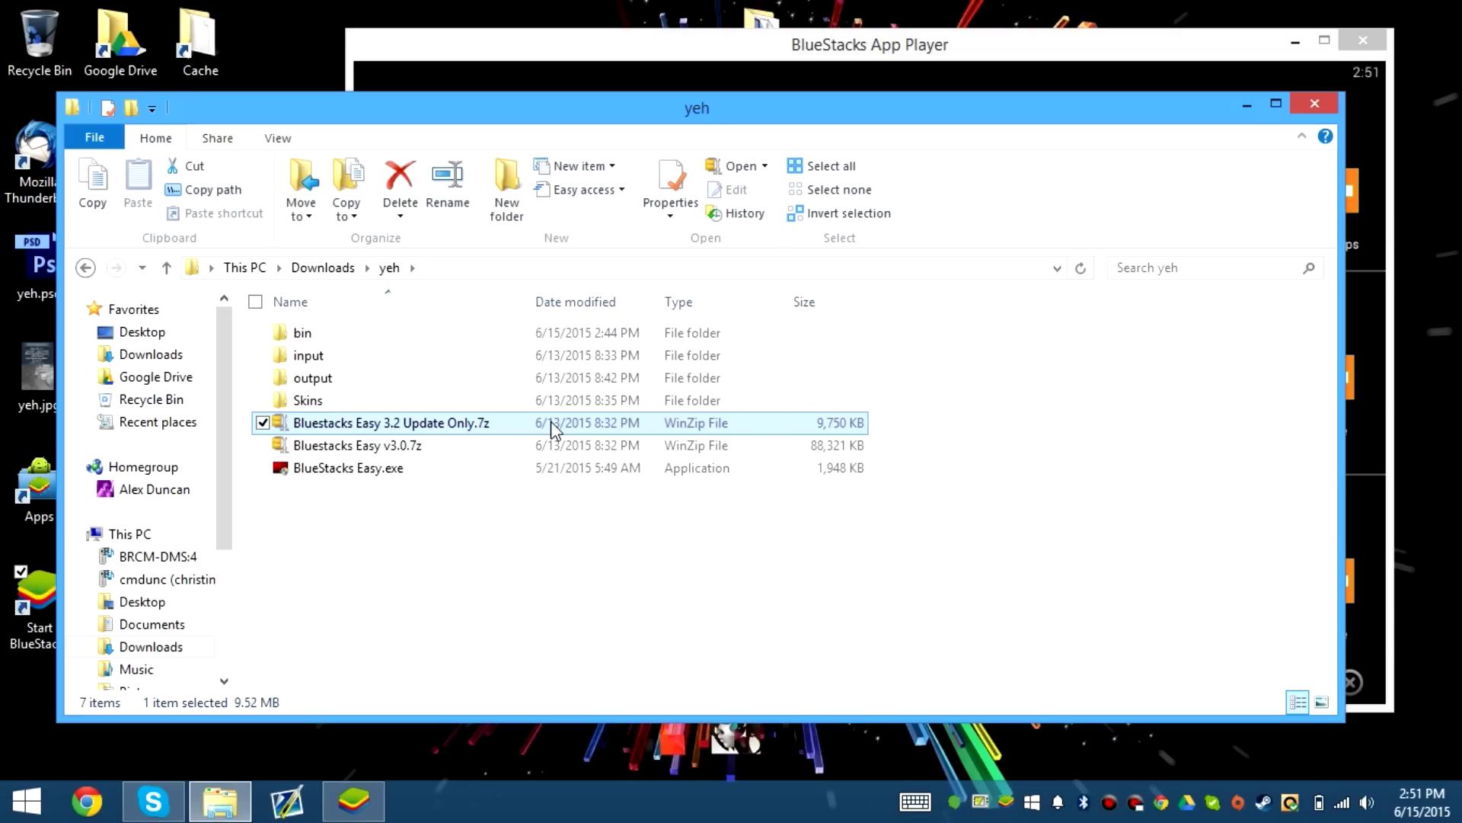
pyautogui.doubleClick(554, 429)
pyautogui.click(757, 471)
pyautogui.rightClick(759, 472)
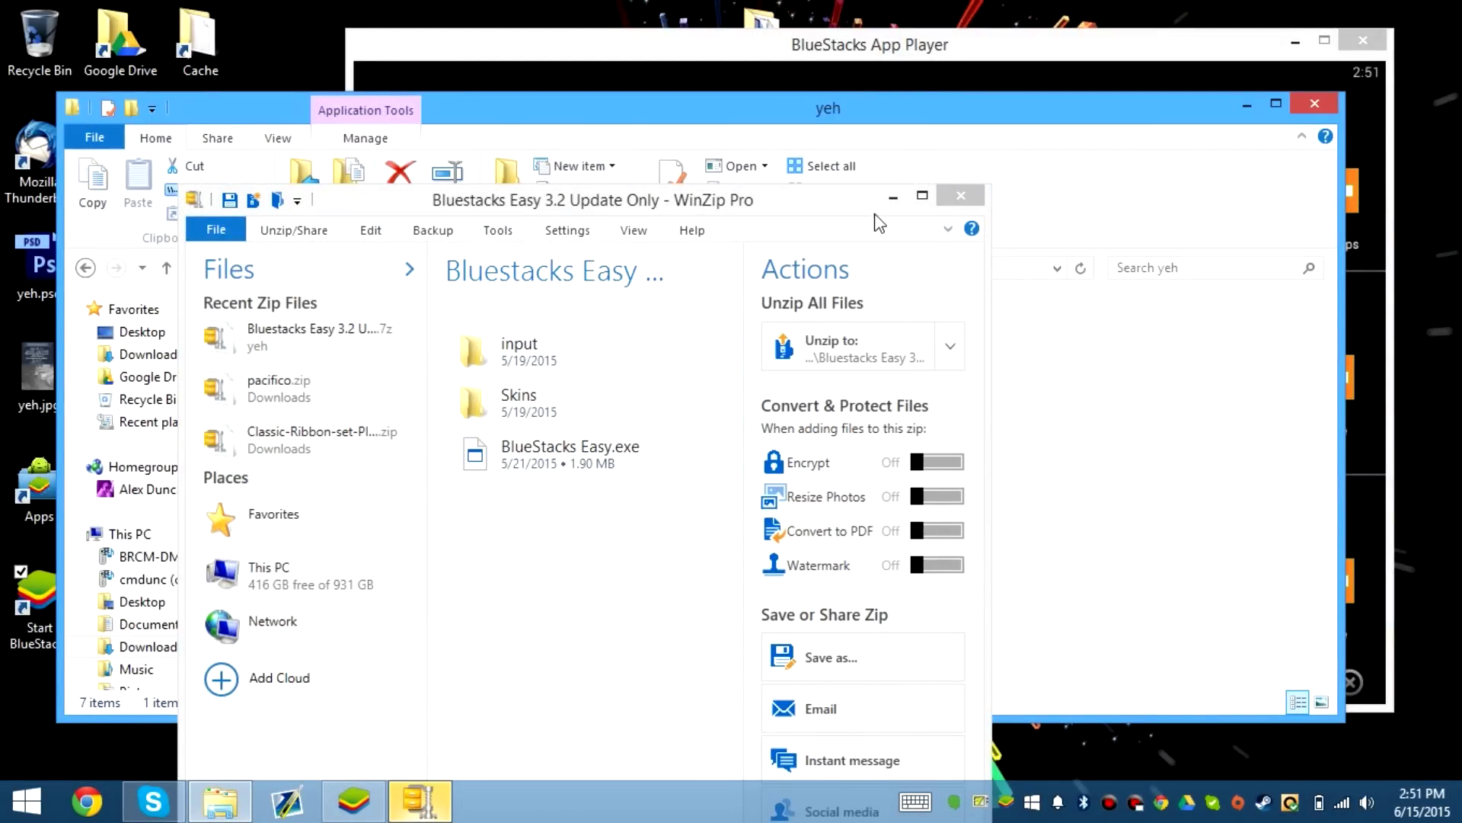
pyautogui.click(960, 197)
pyautogui.click(959, 197)
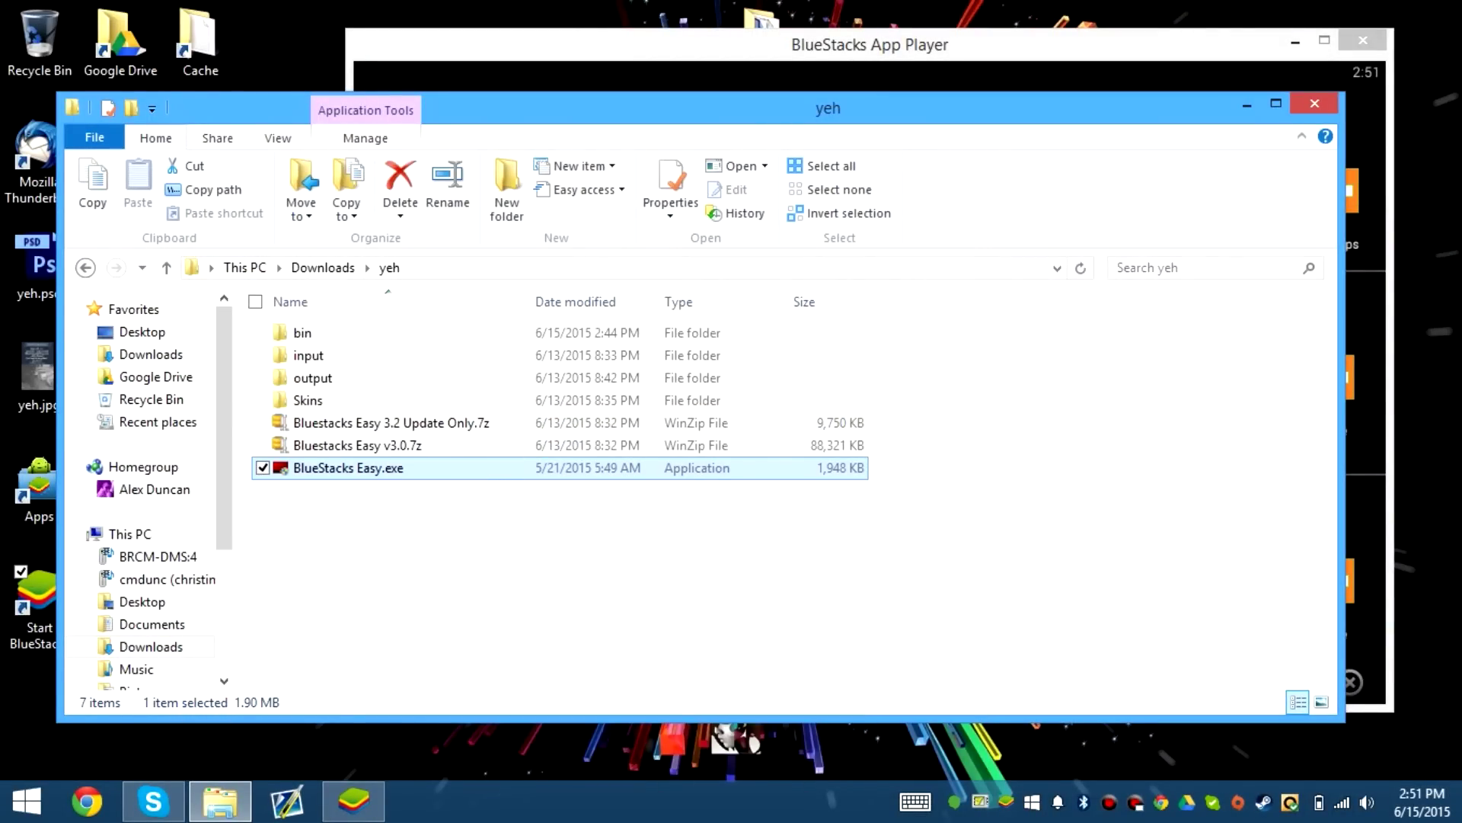
pyautogui.click(1304, 105)
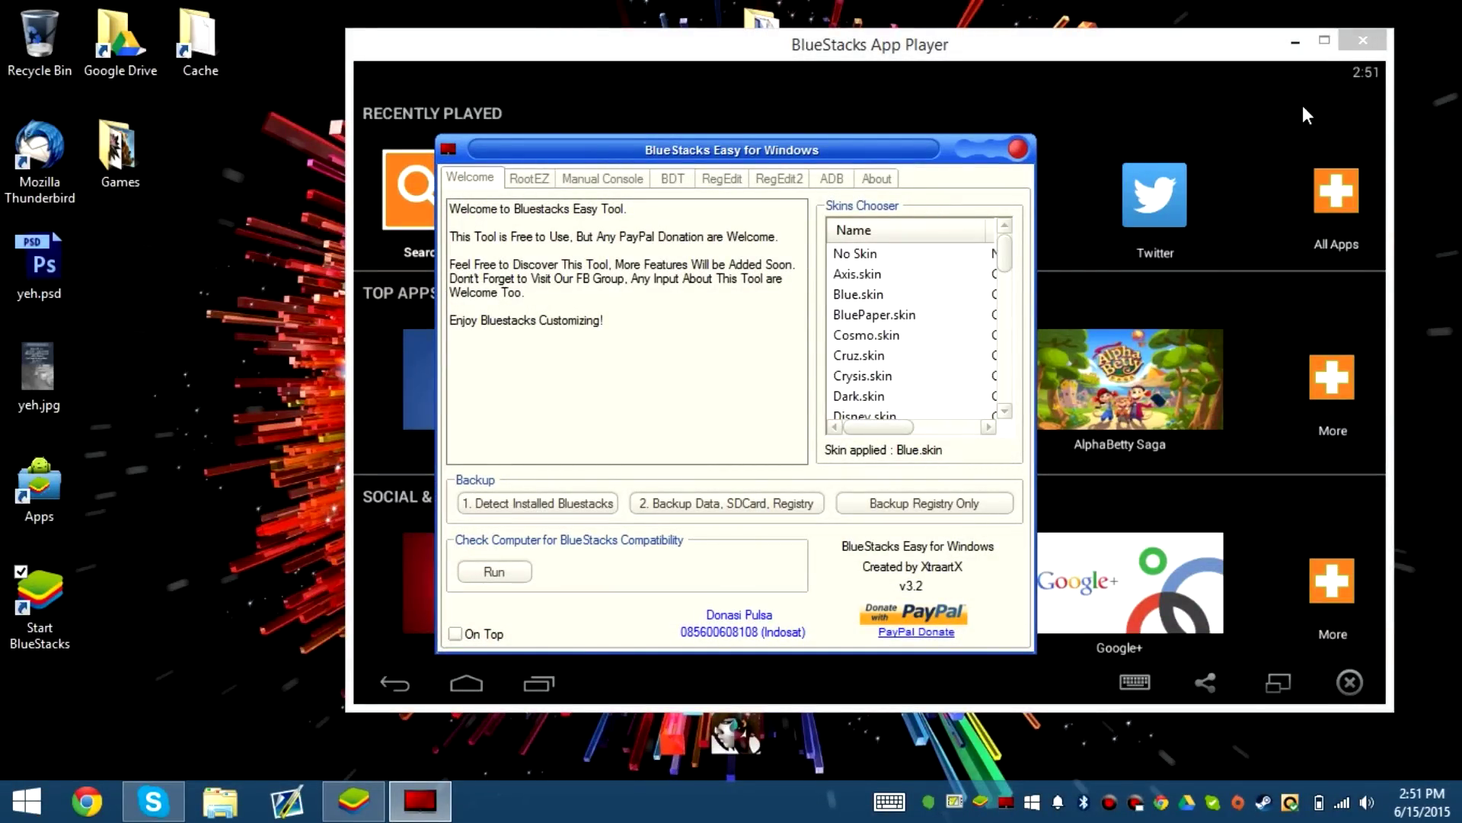
# Detect the installed BlueStacks and highlight its version in the report
pyautogui.click(602, 506)
pyautogui.moveTo(449, 210); pyautogui.dragTo(617, 210)
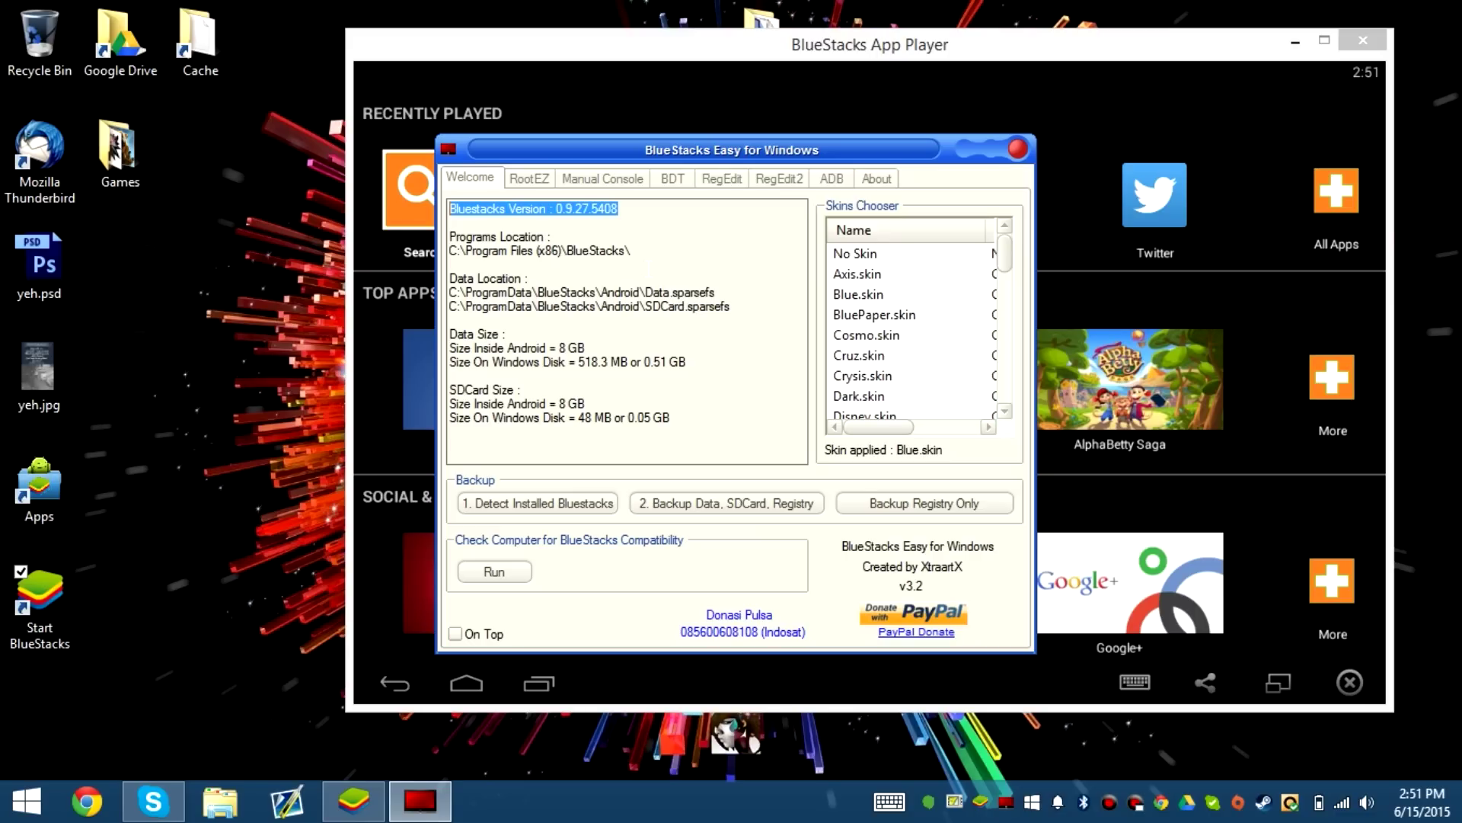
# In RootEZ, auto-detect Root.fs from the installed BlueStacks and choose version 0.9 (KitKat) with Signature enabled
pyautogui.click(533, 179)
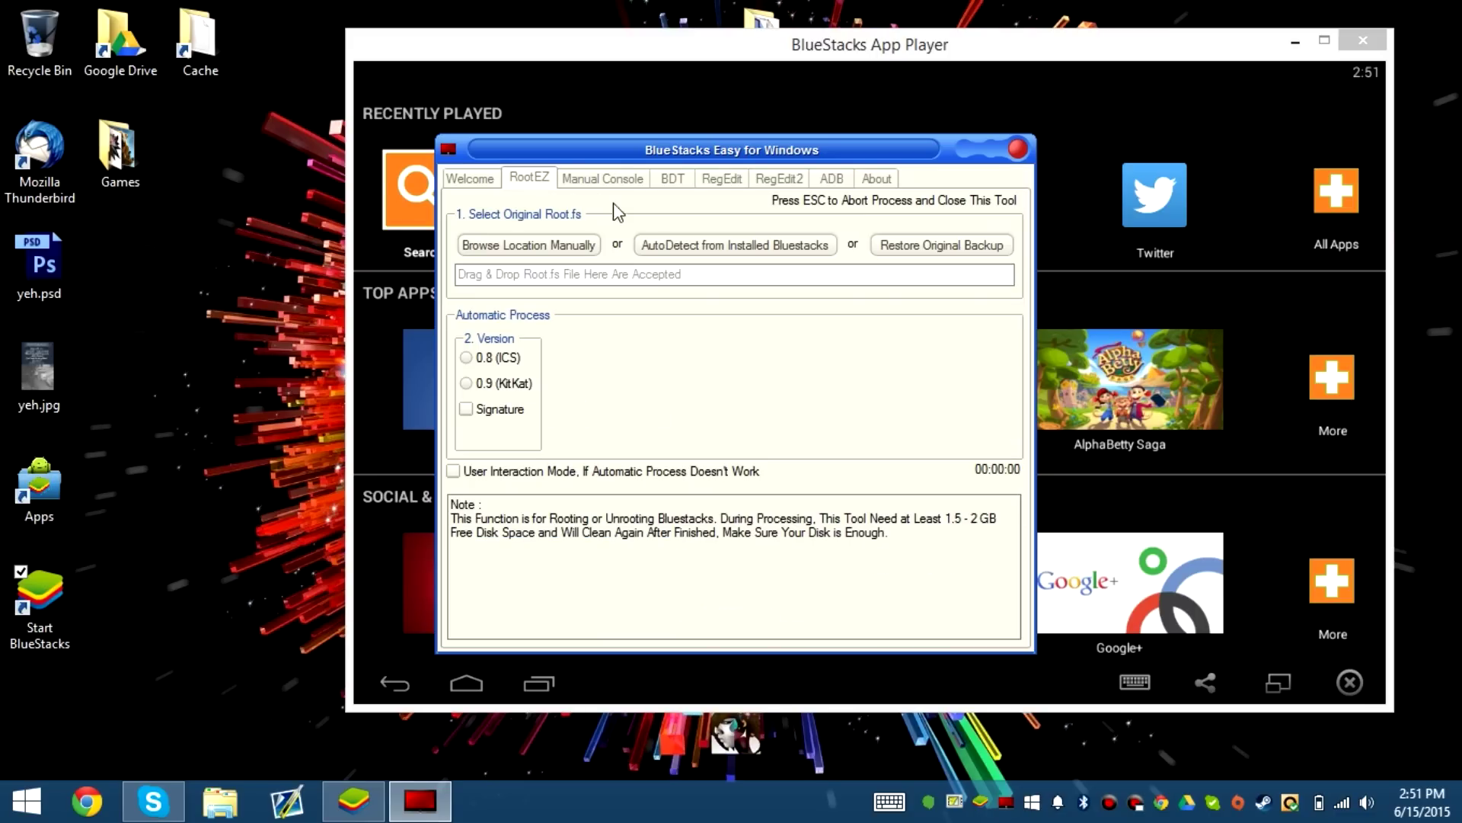
pyautogui.click(699, 252)
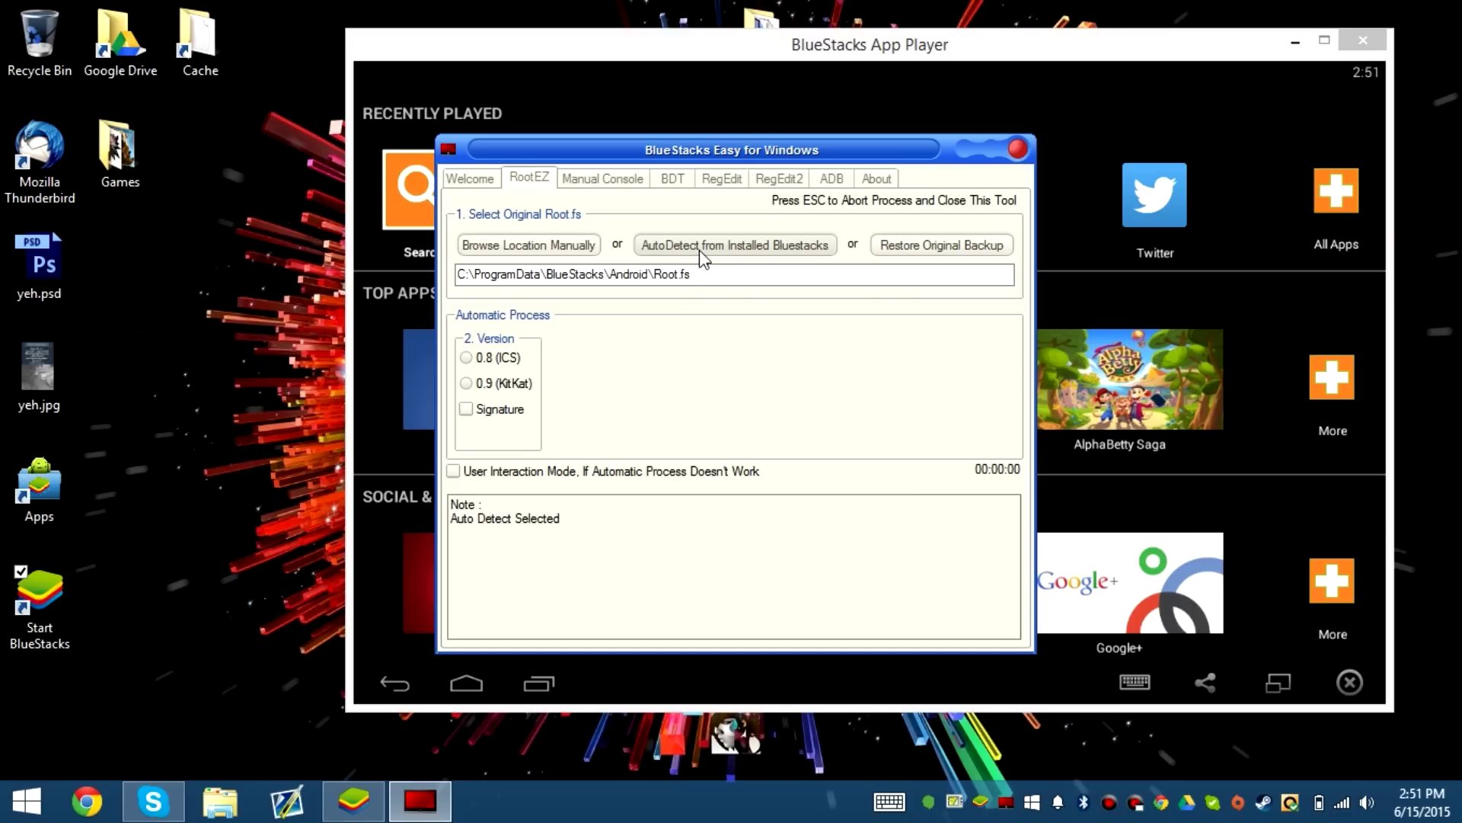
pyautogui.click(505, 383)
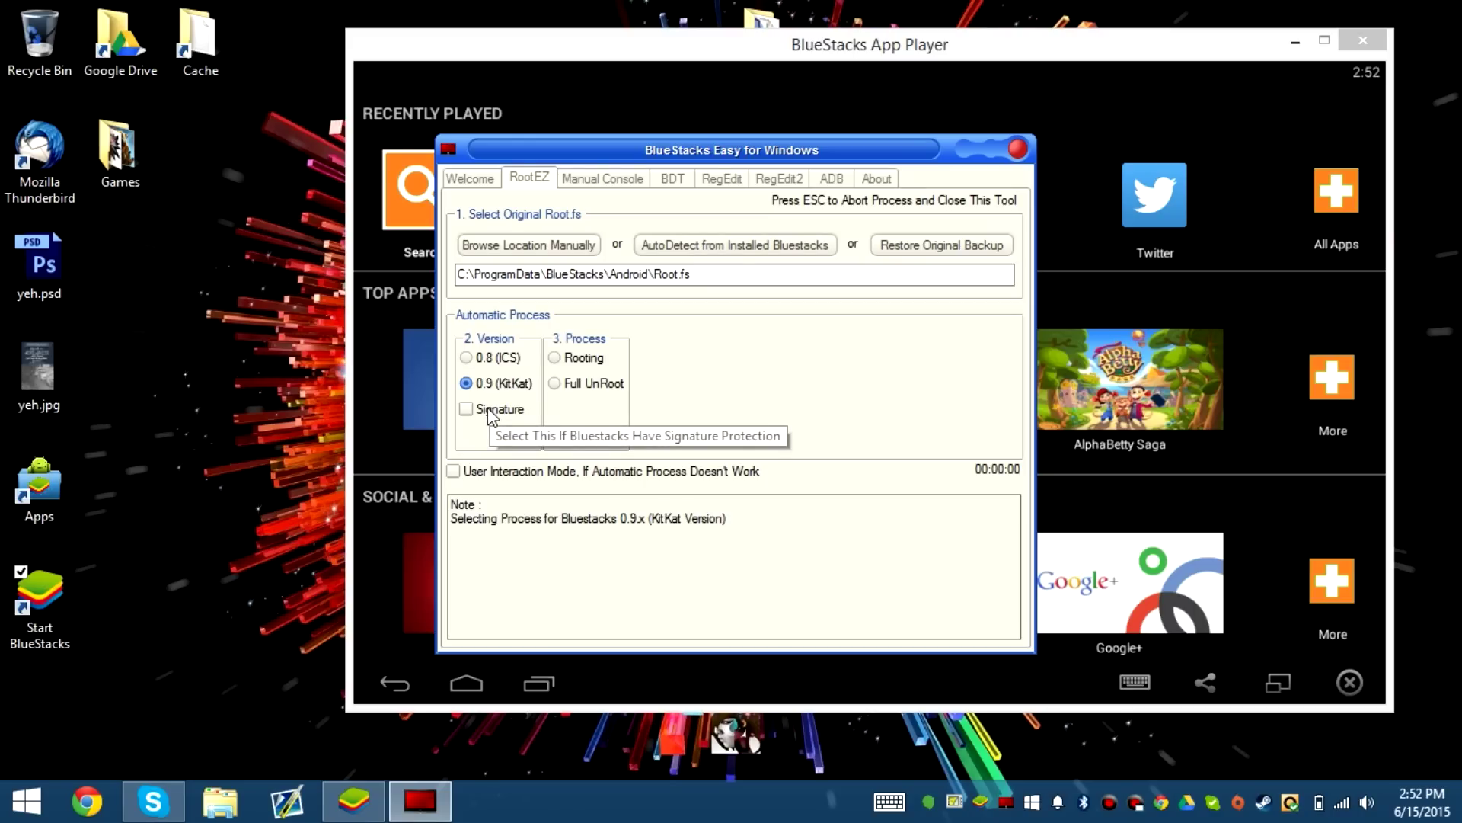
pyautogui.click(491, 416)
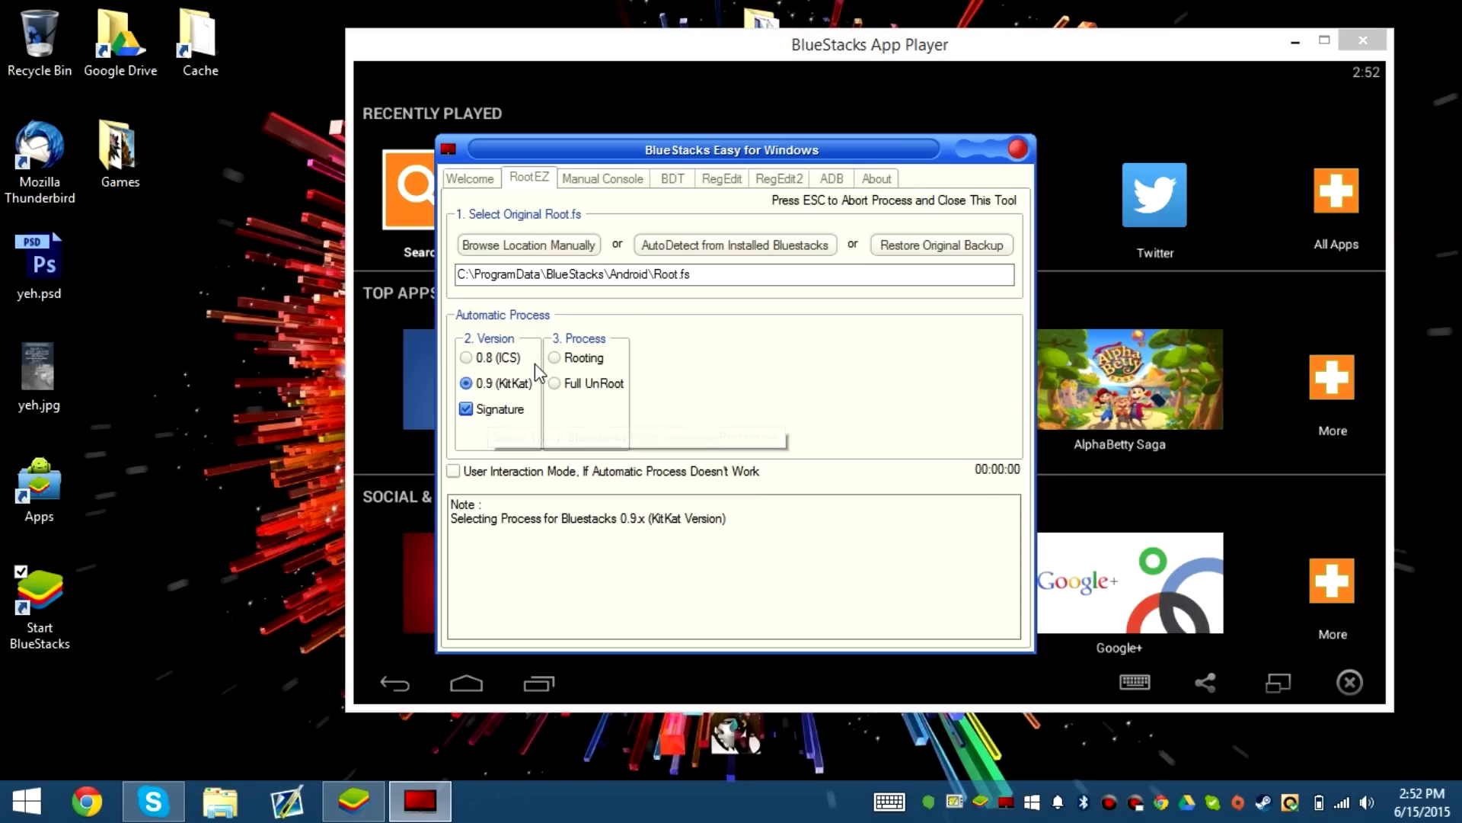
# Choose the Rooting process with Method 2 and try to root BlueStacks
pyautogui.click(579, 358)
pyautogui.click(679, 409)
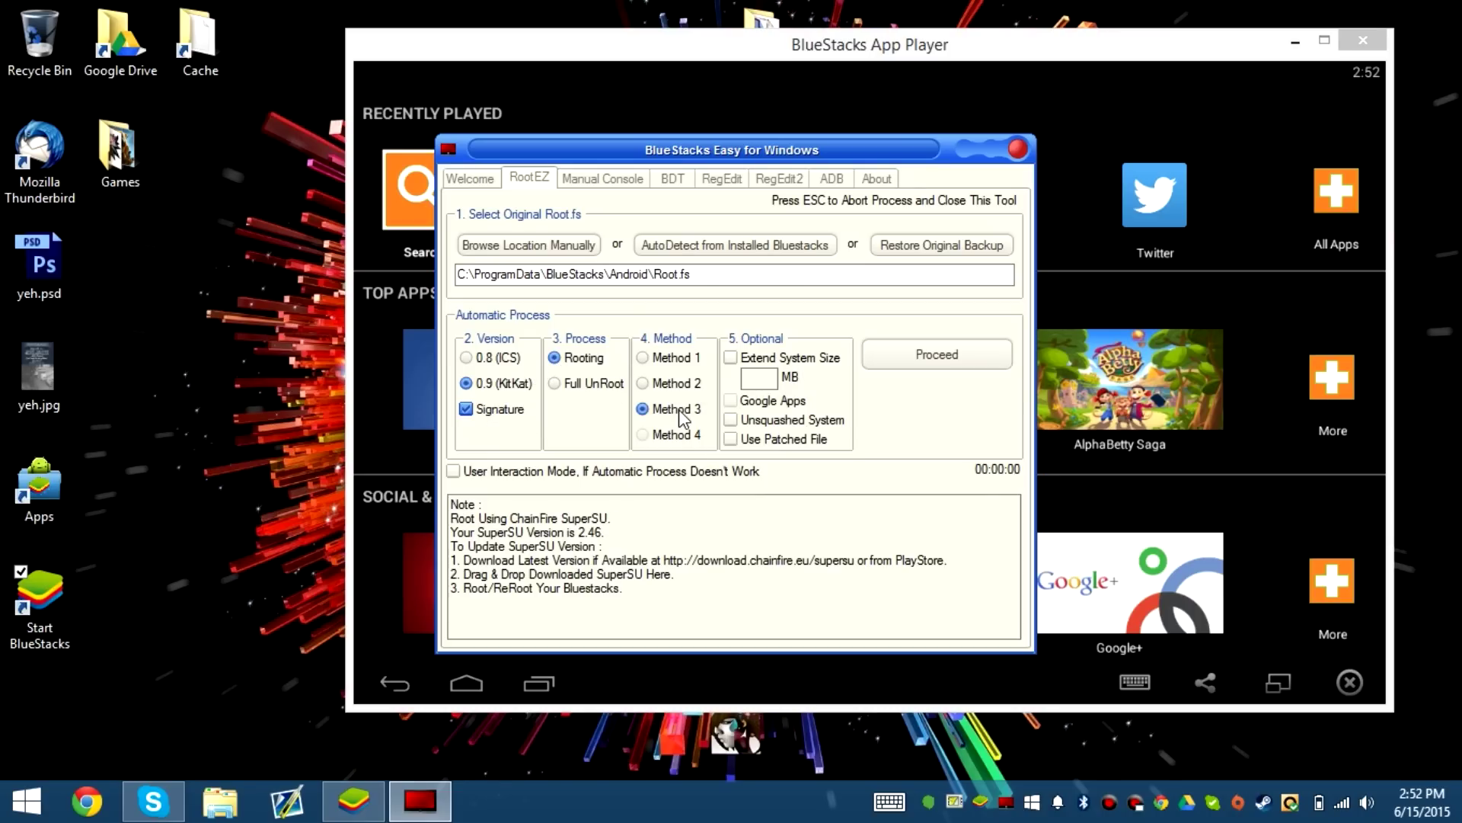
pyautogui.click(676, 387)
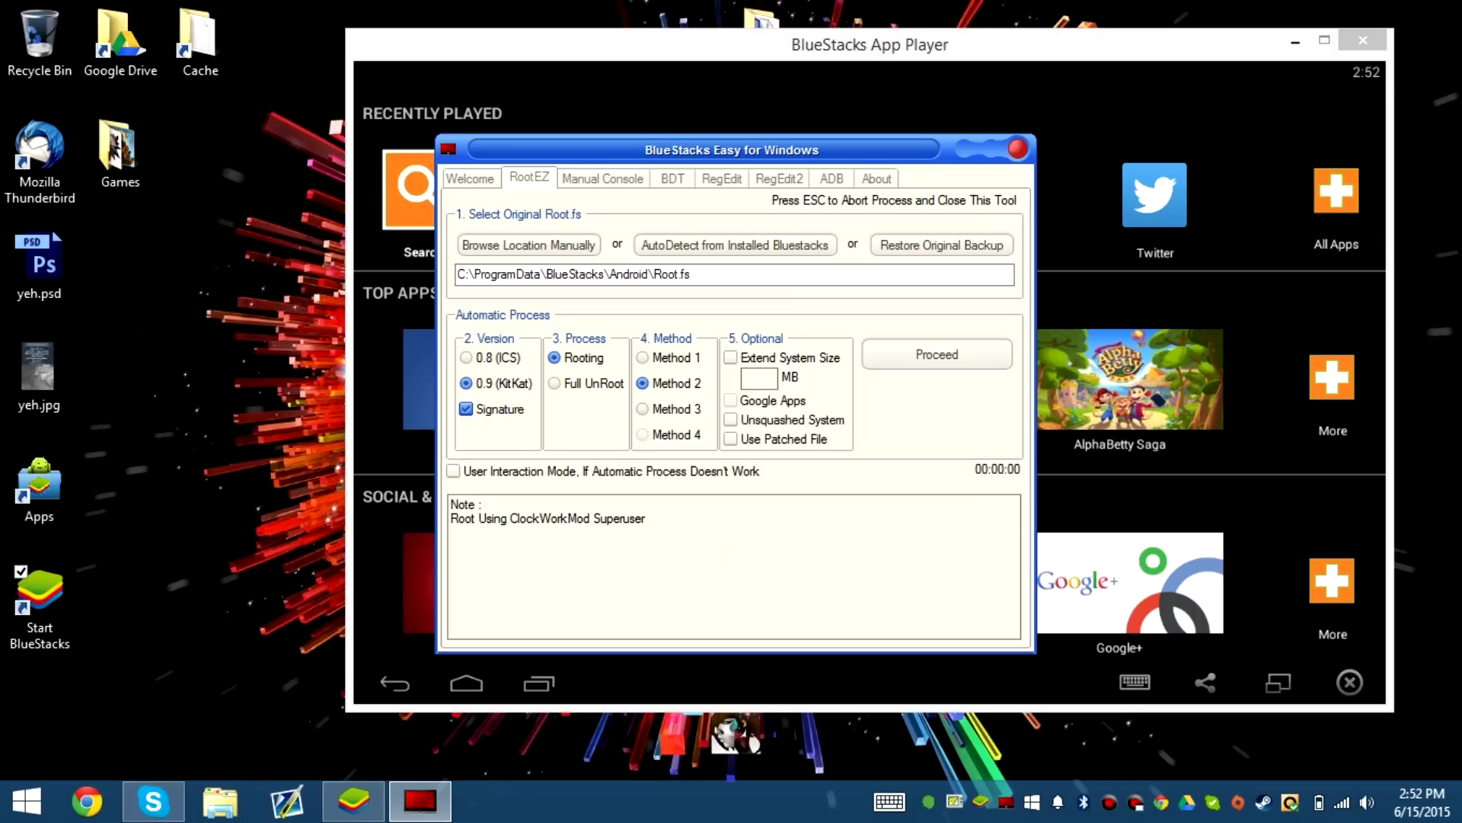
pyautogui.moveTo(450, 504); pyautogui.dragTo(647, 519)
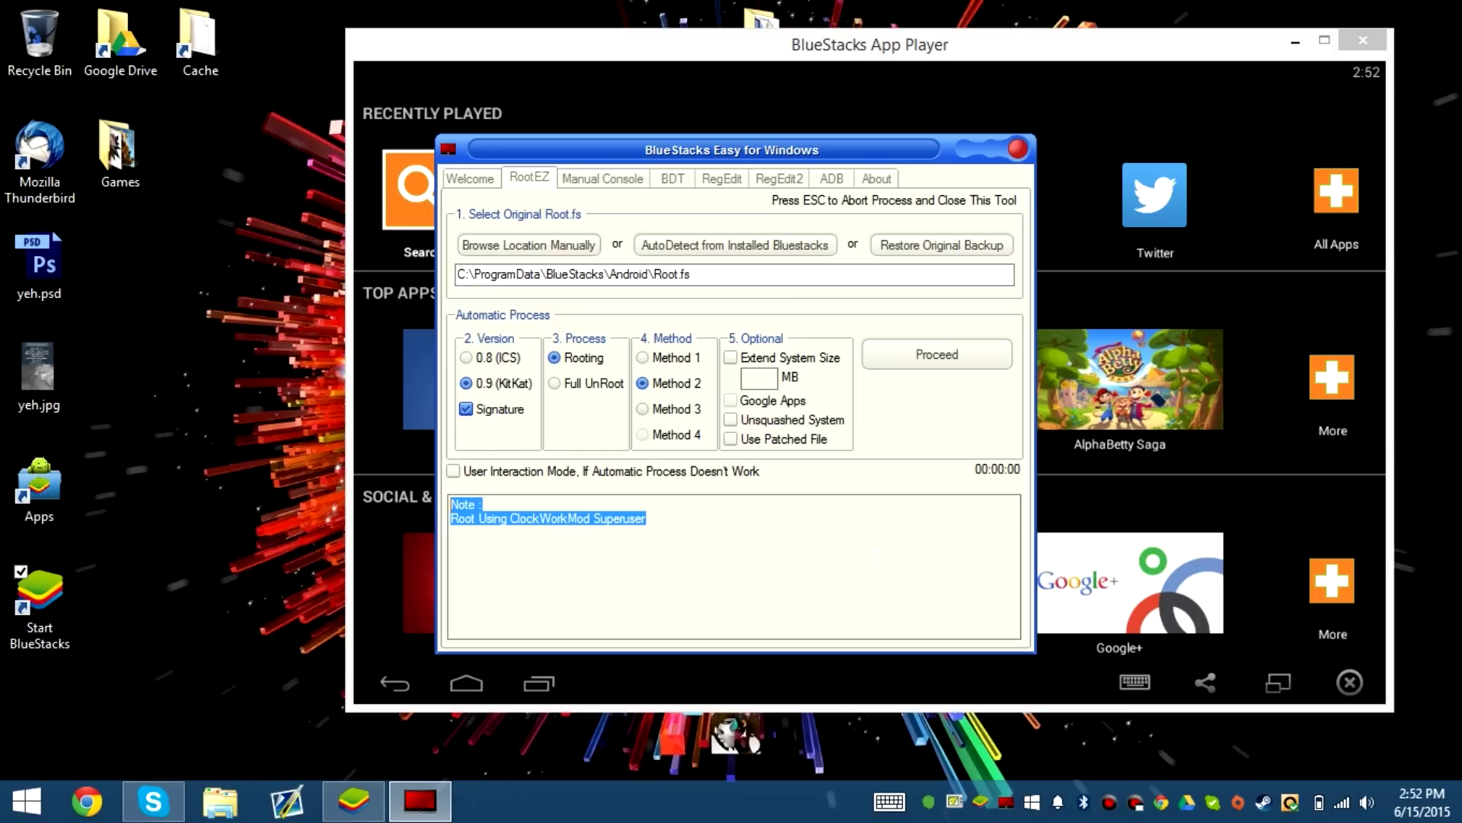
pyautogui.click(896, 525)
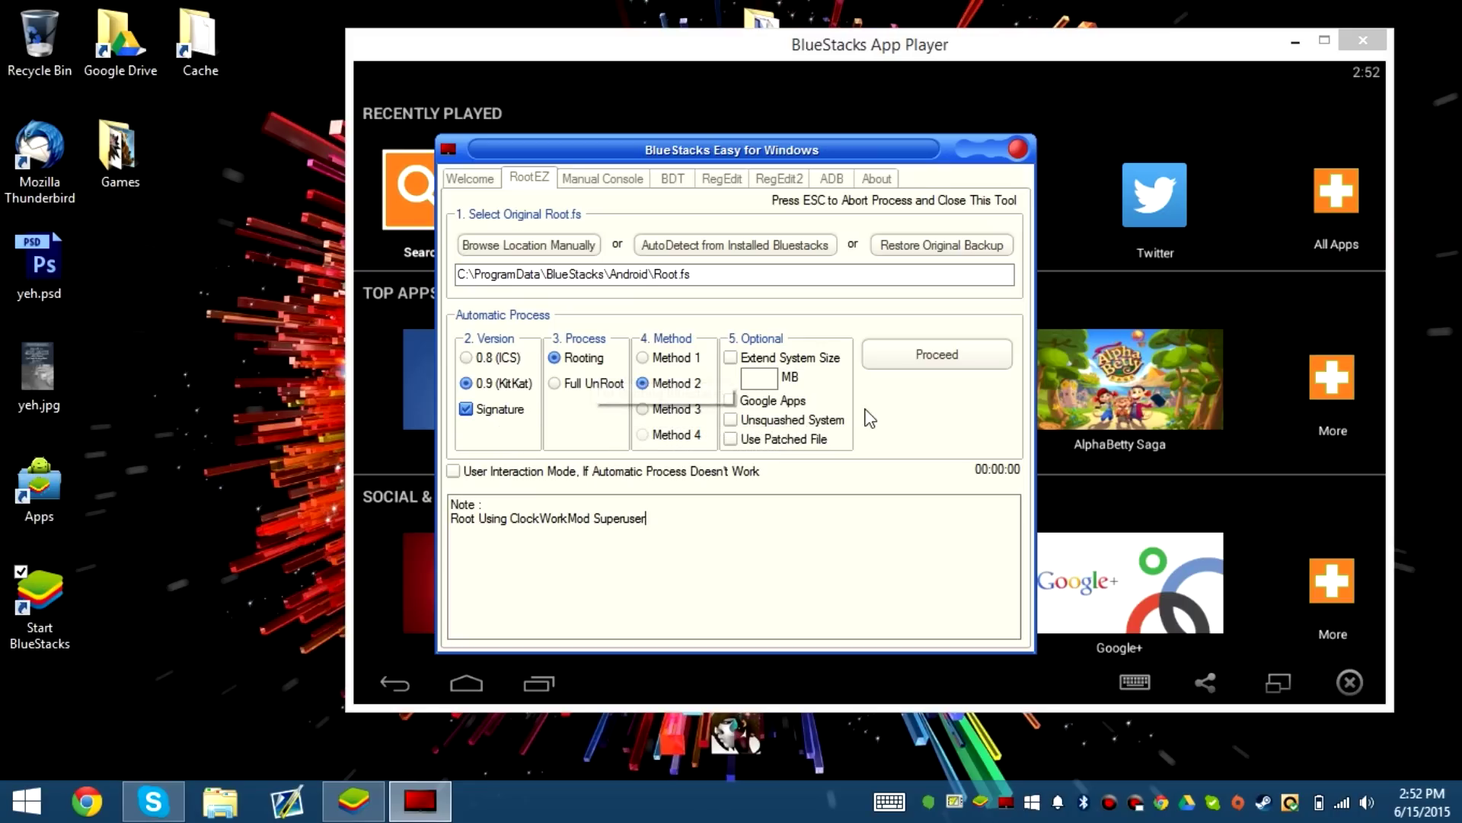
pyautogui.click(933, 358)
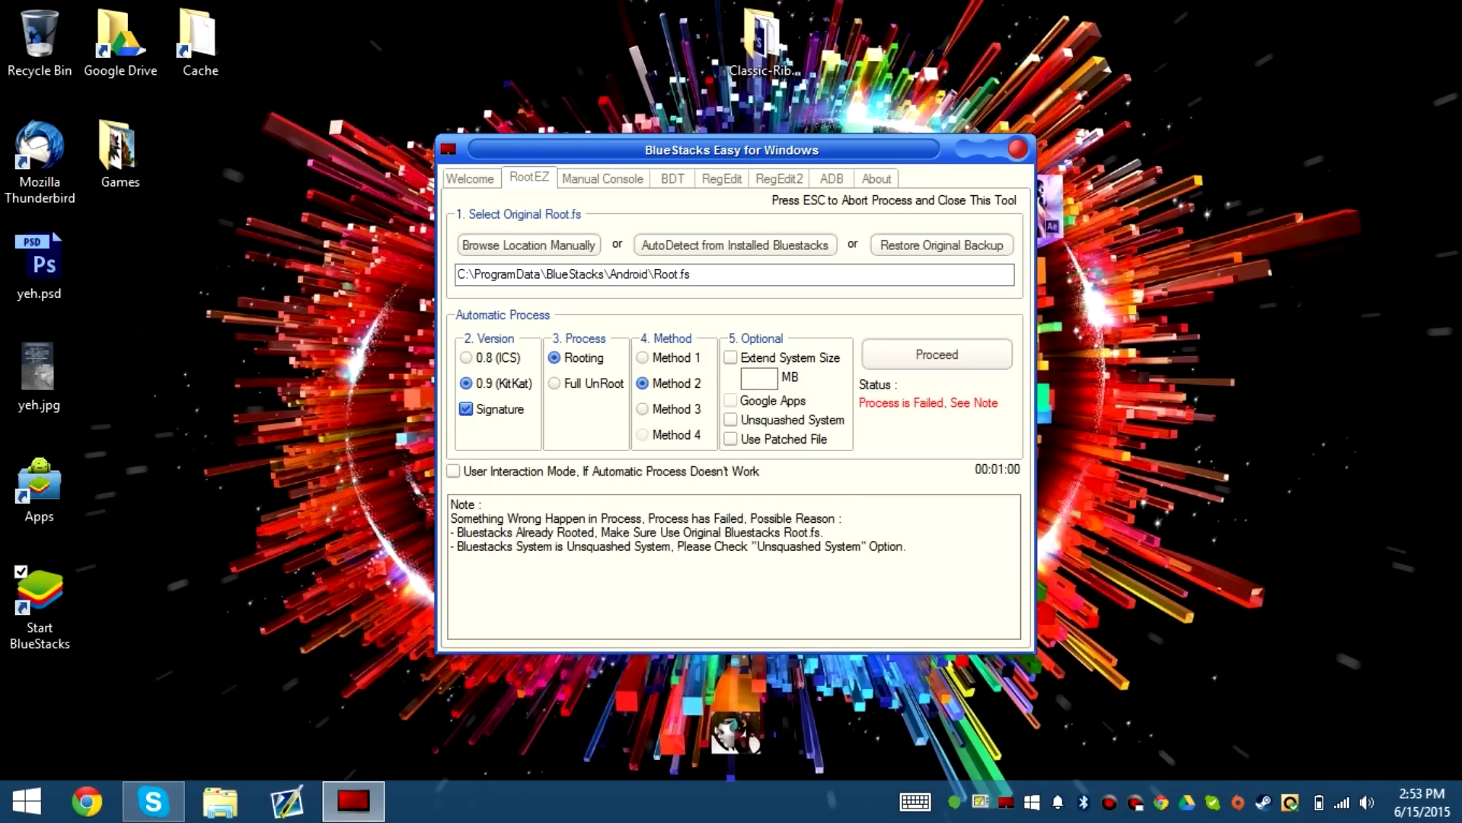
# Enable the Unsquashed System option and run the rooting process again
pyautogui.click(792, 428)
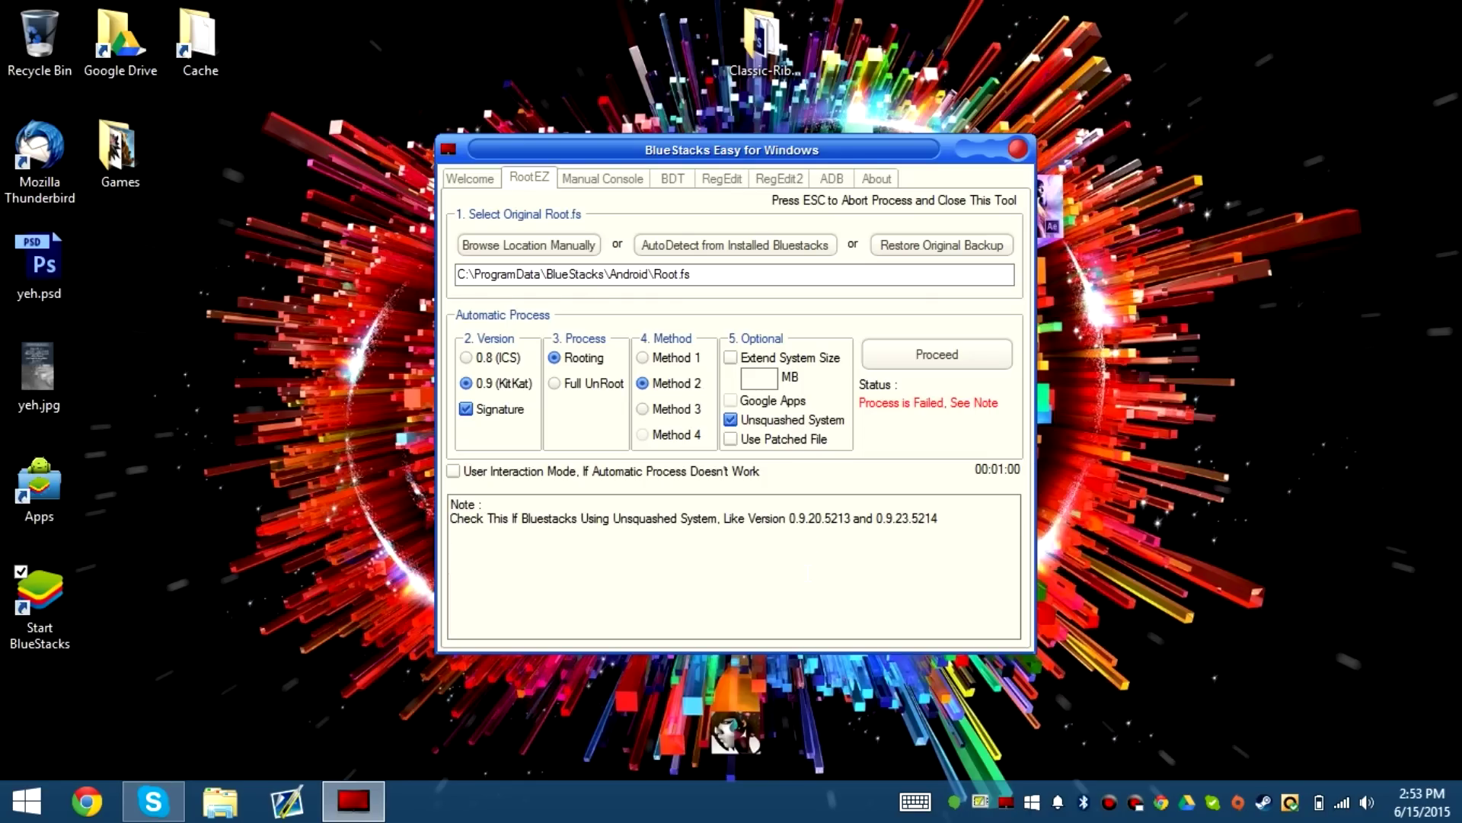
pyautogui.click(944, 351)
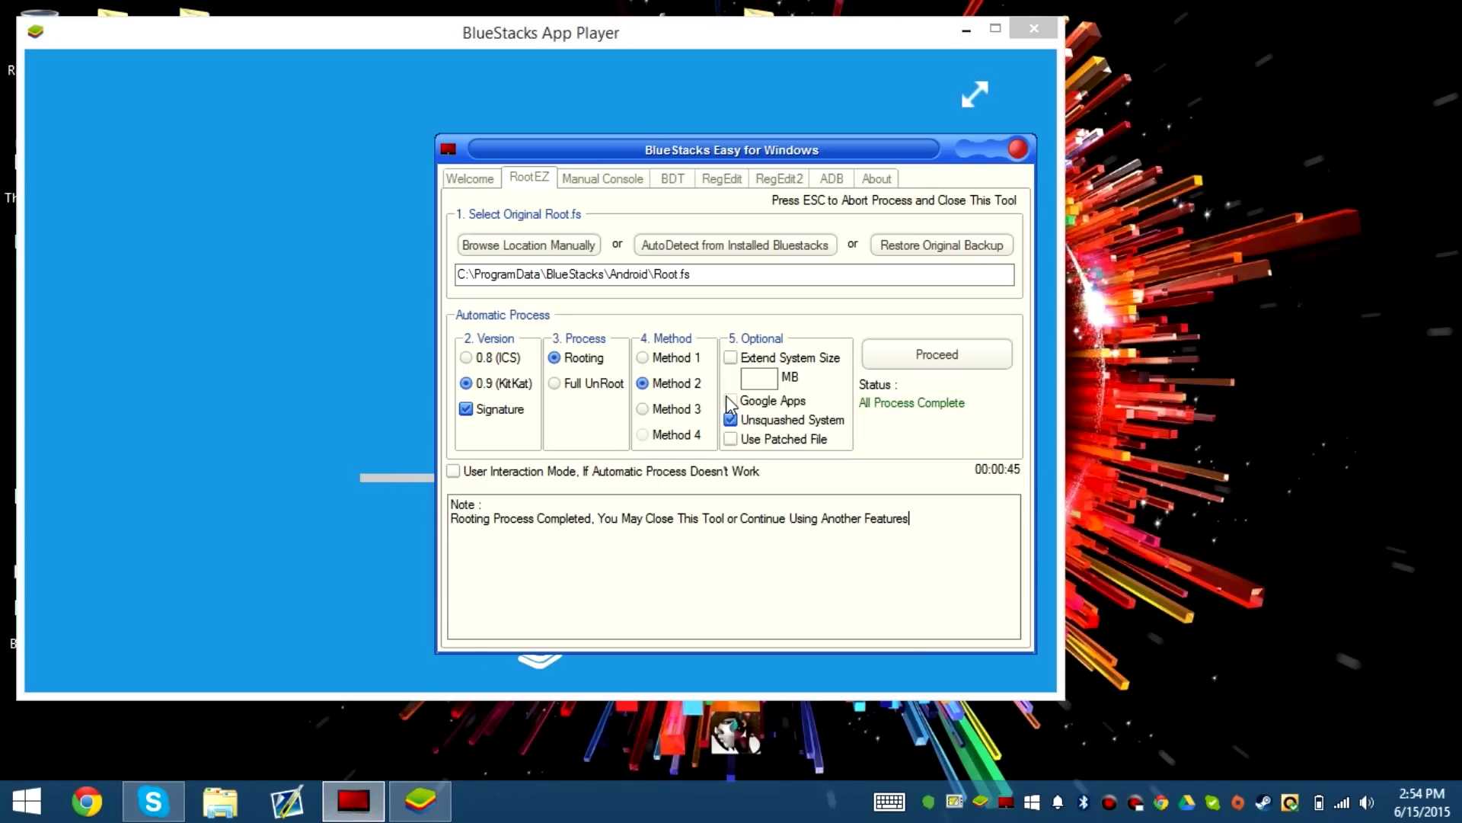
# With the BDT tool, create a 32 GB Data.sparsefs and a 32 GB SDCard.sparsefs
pyautogui.moveTo(822, 157); pyautogui.dragTo(1062, 181)
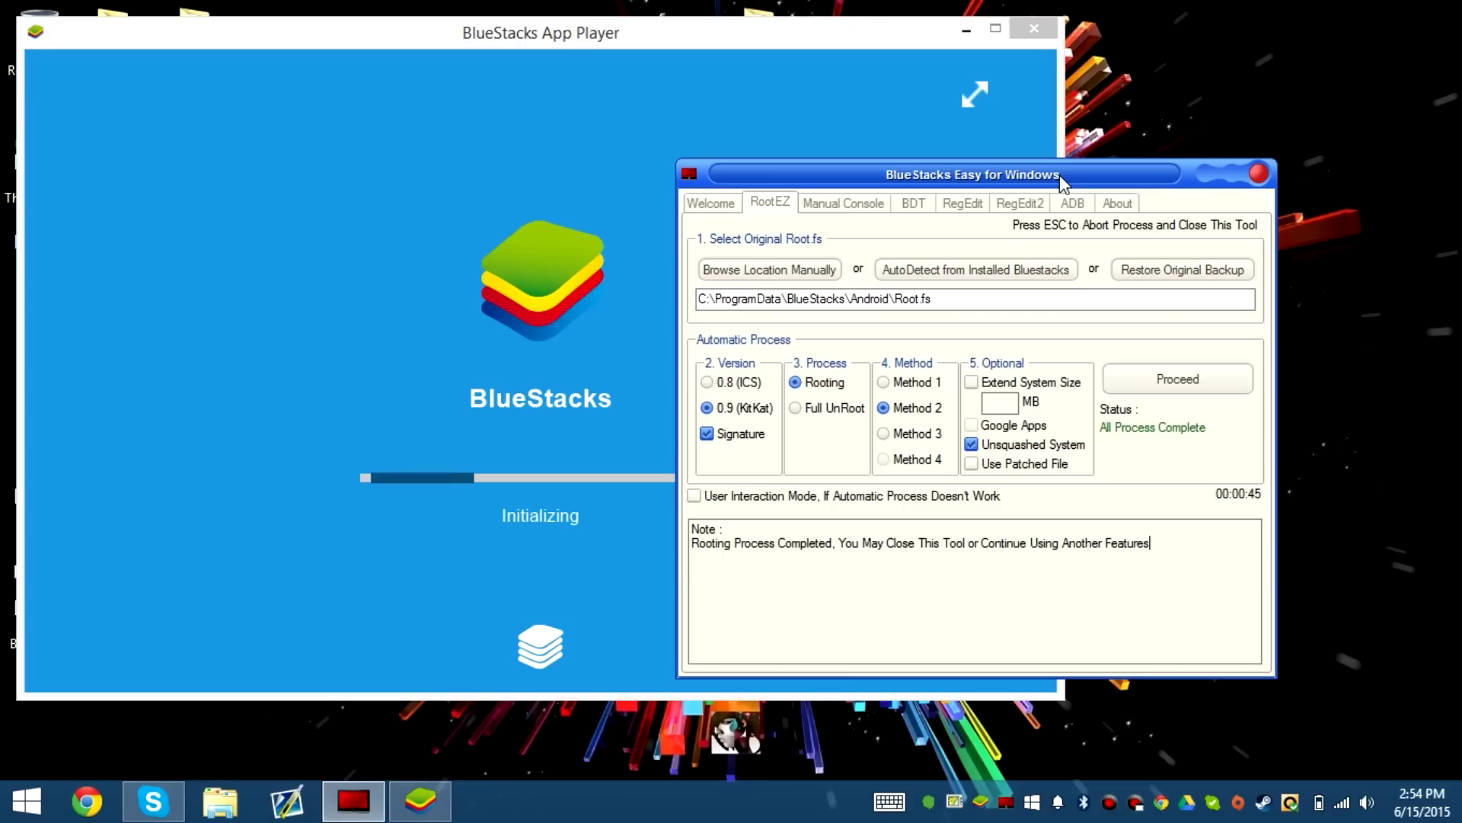
pyautogui.click(911, 205)
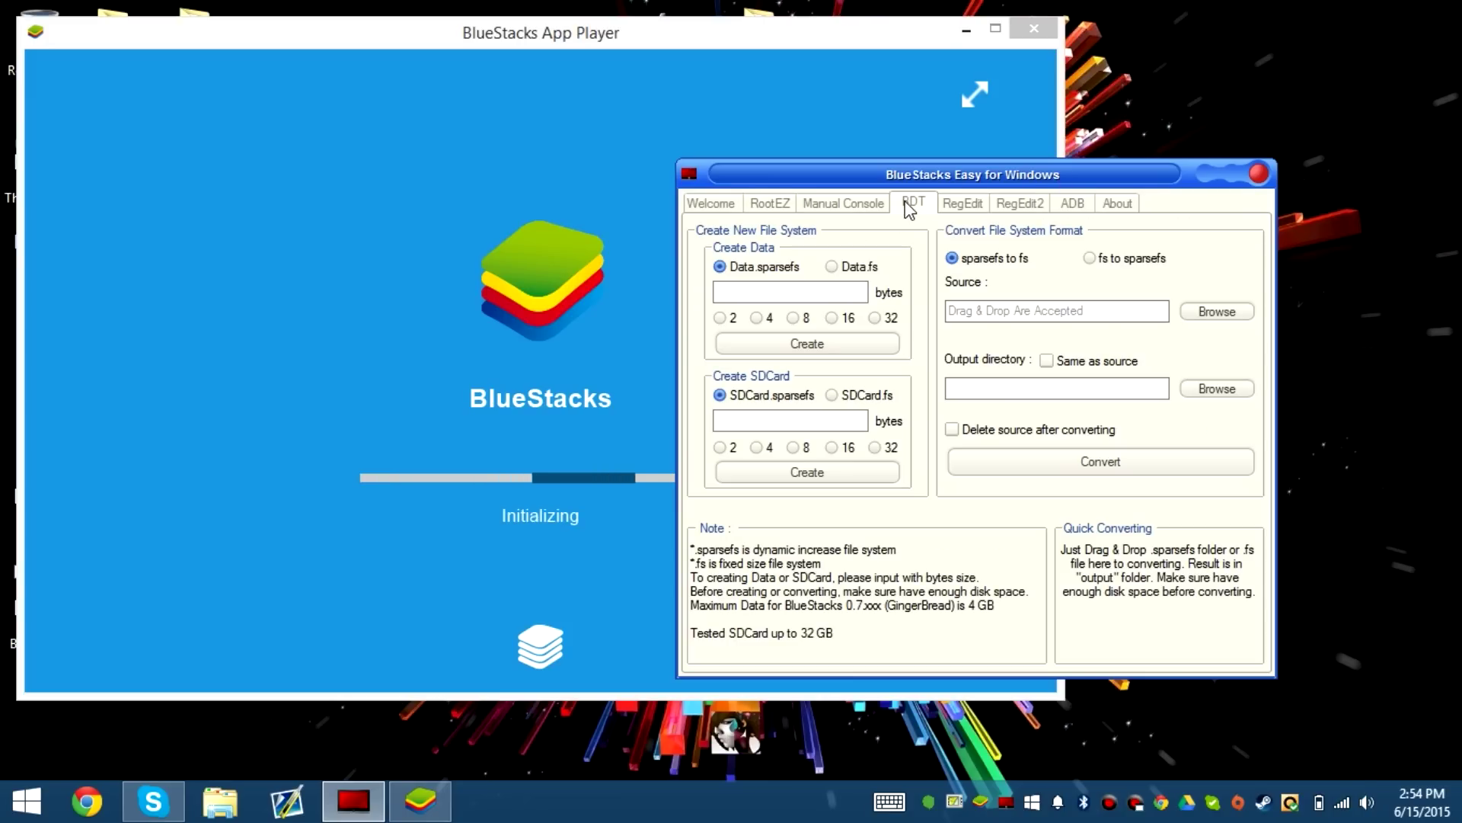
pyautogui.click(875, 448)
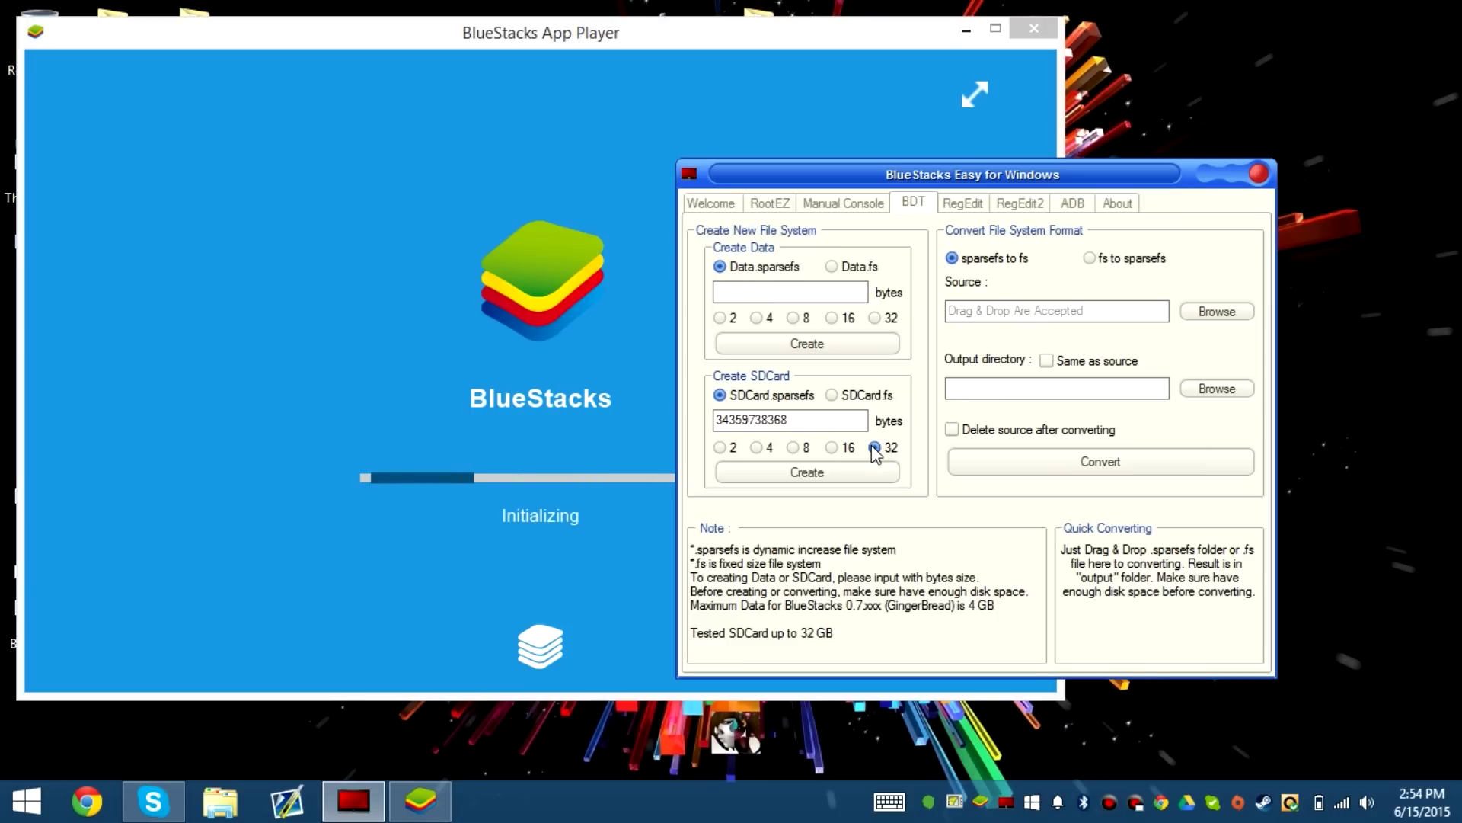
pyautogui.click(874, 317)
pyautogui.click(858, 347)
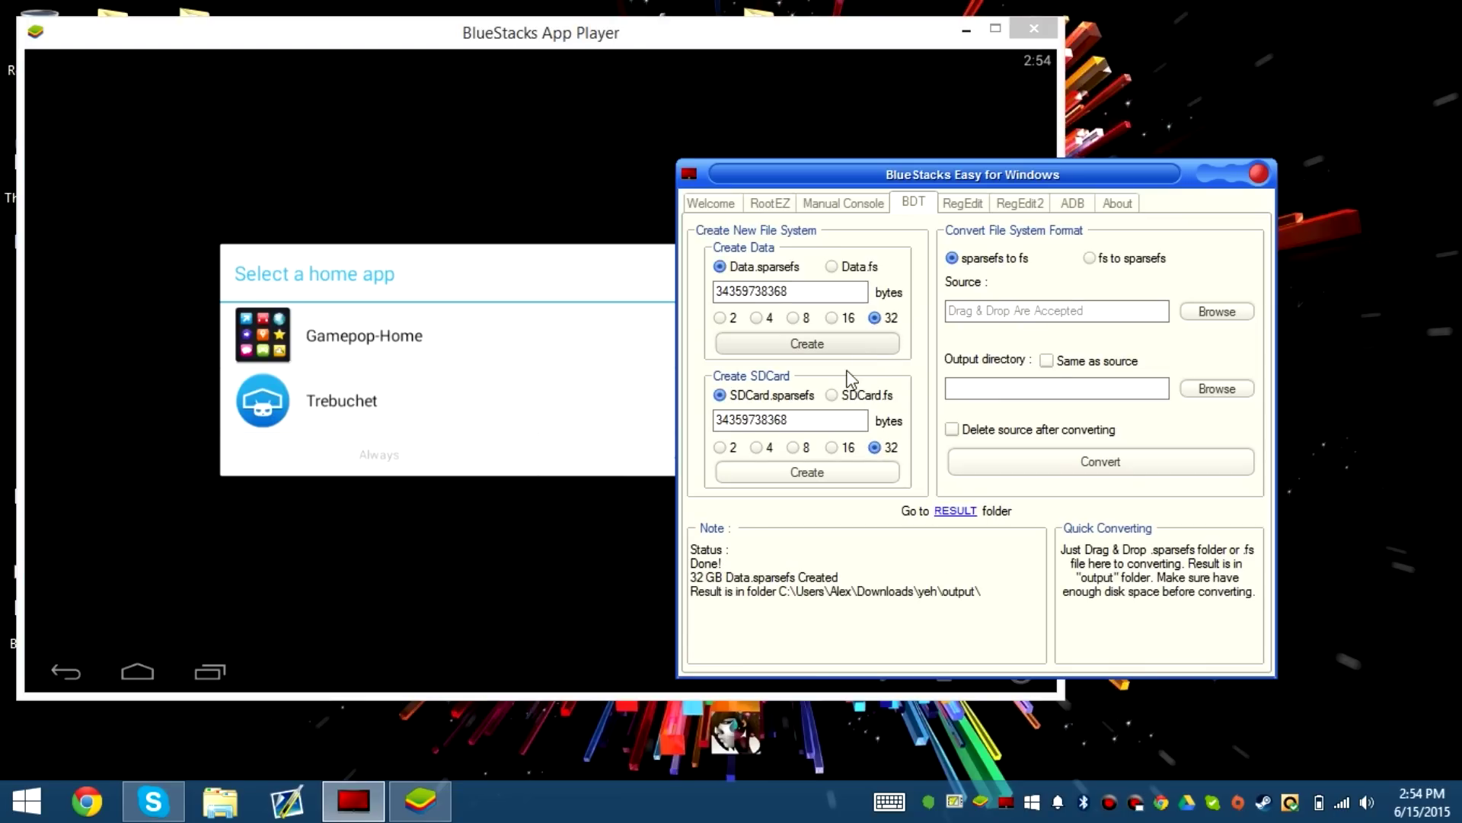
pyautogui.click(803, 473)
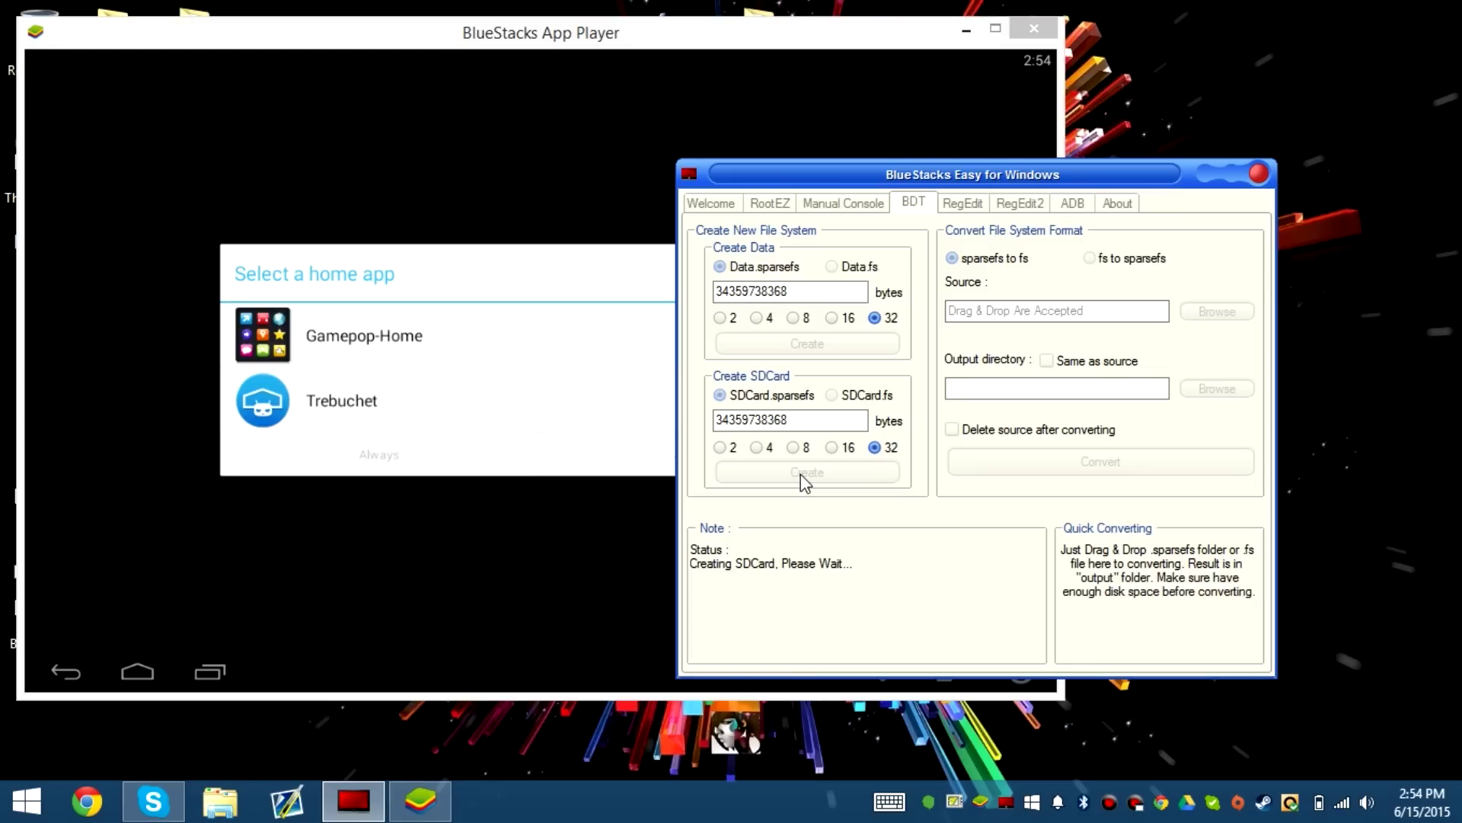
# In the RegEdit settings, change the BlueStacks memory to 2000 MB
pyautogui.click(962, 204)
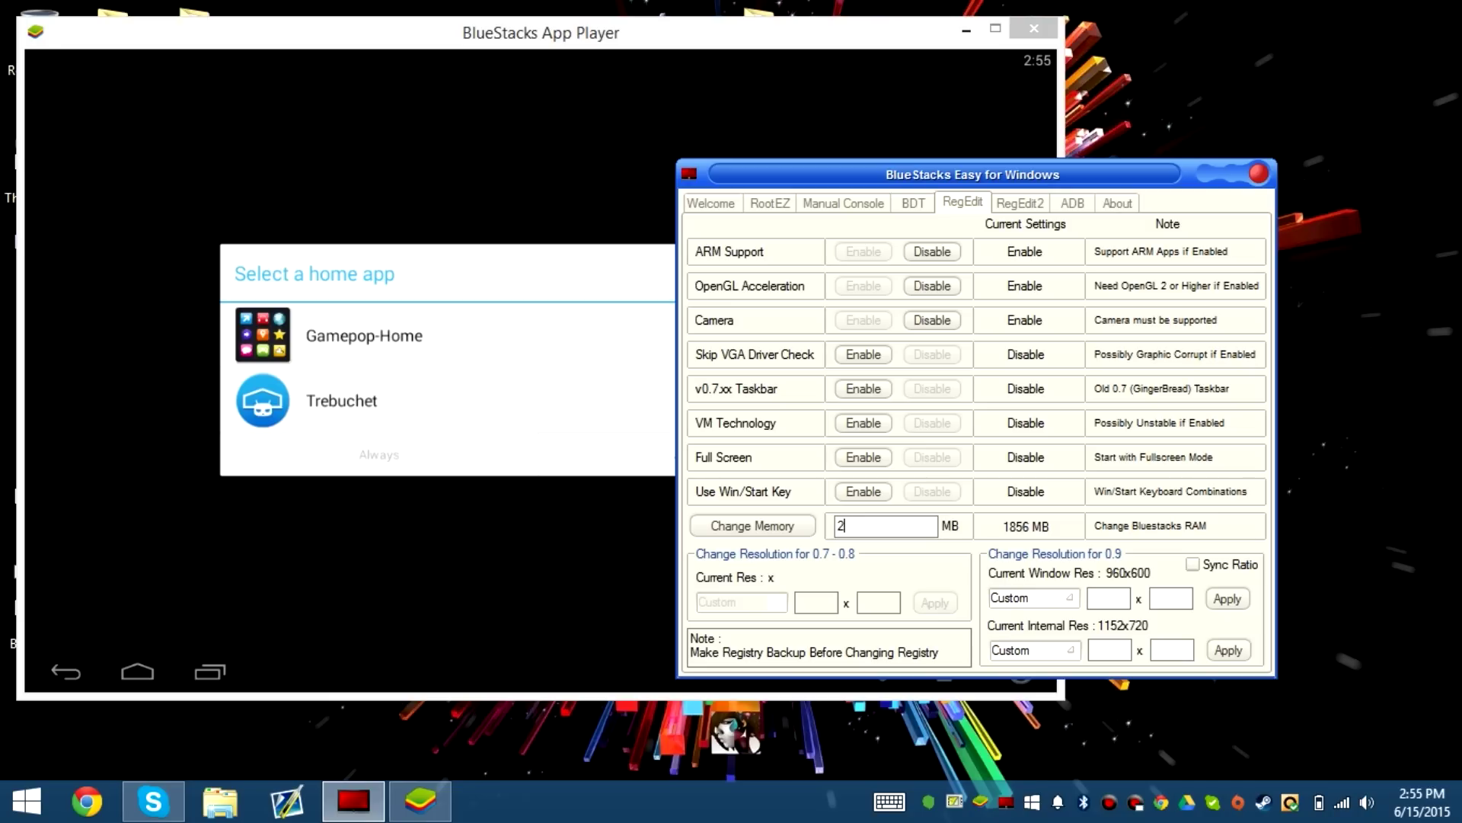
pyautogui.click(808, 532)
# Close the BlueStacks App Player, quit its background agent, and close BlueStacks Easy
pyautogui.click(1036, 23)
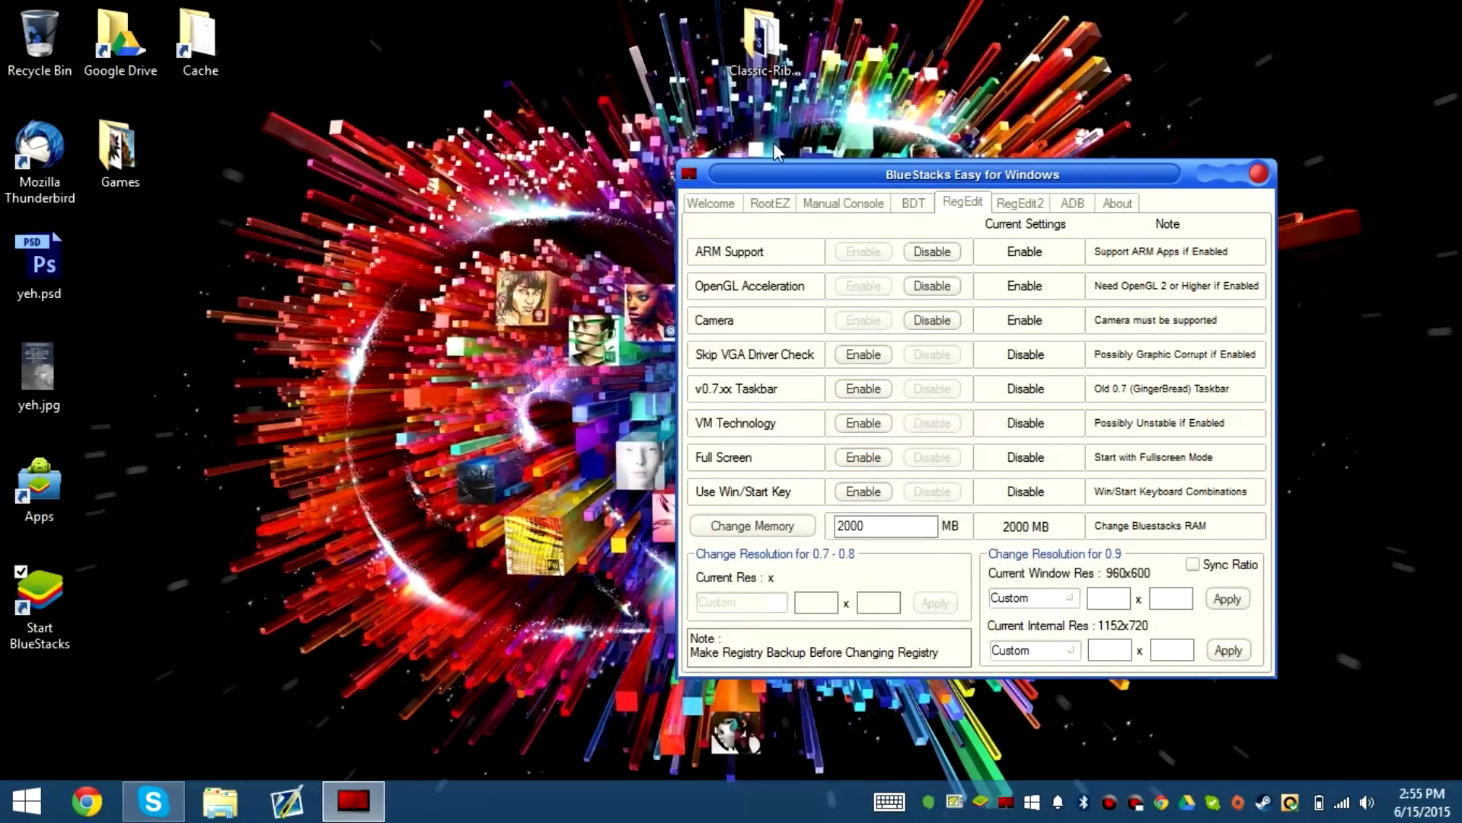
pyautogui.rightClick(983, 808)
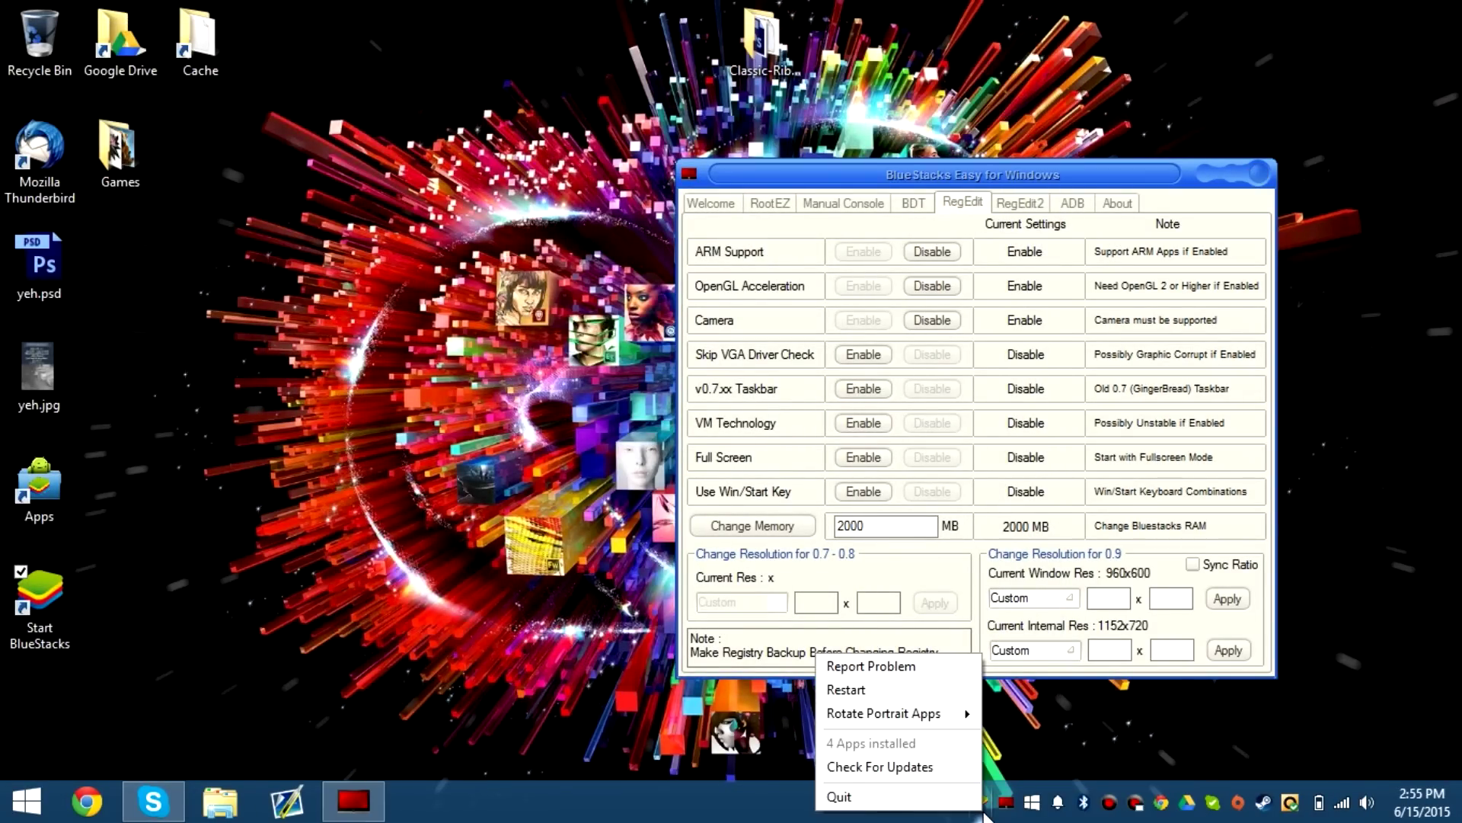
pyautogui.click(955, 799)
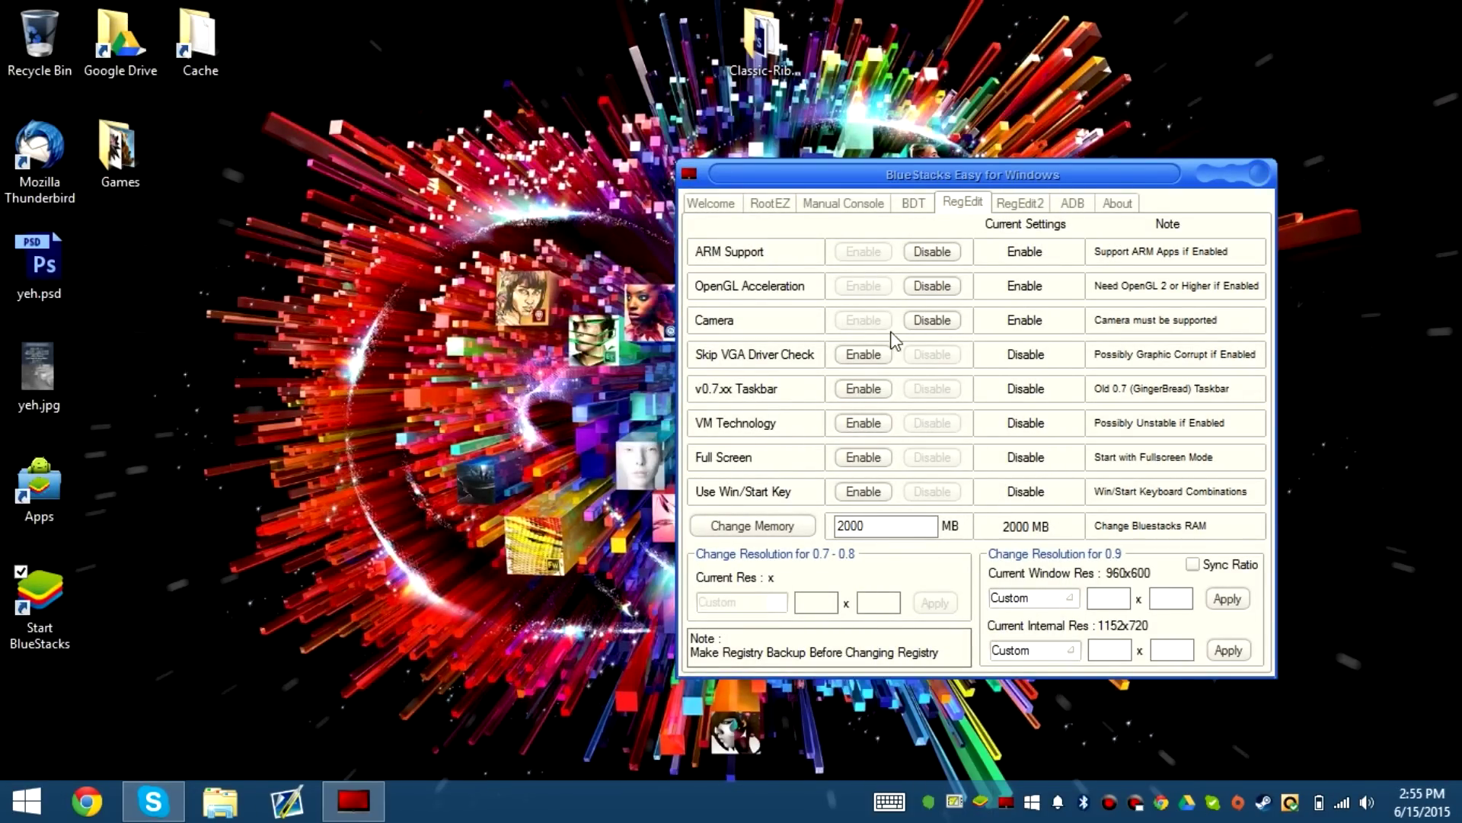
pyautogui.click(844, 203)
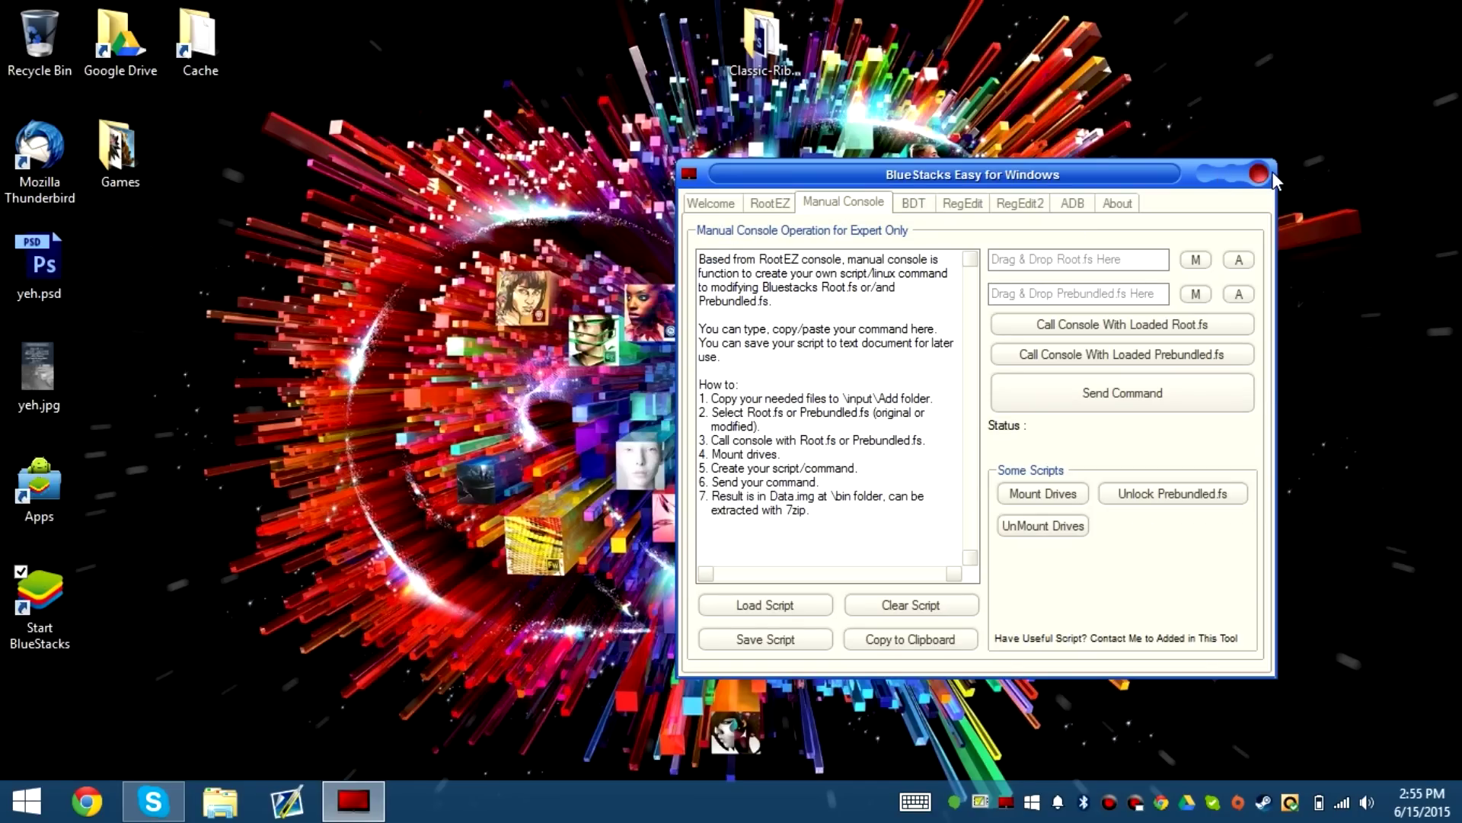
pyautogui.click(1261, 175)
# Copy the Data.sparsefs and SDCard.sparsefs folders from Downloads\yeh\output in File Explorer
pyautogui.click(215, 801)
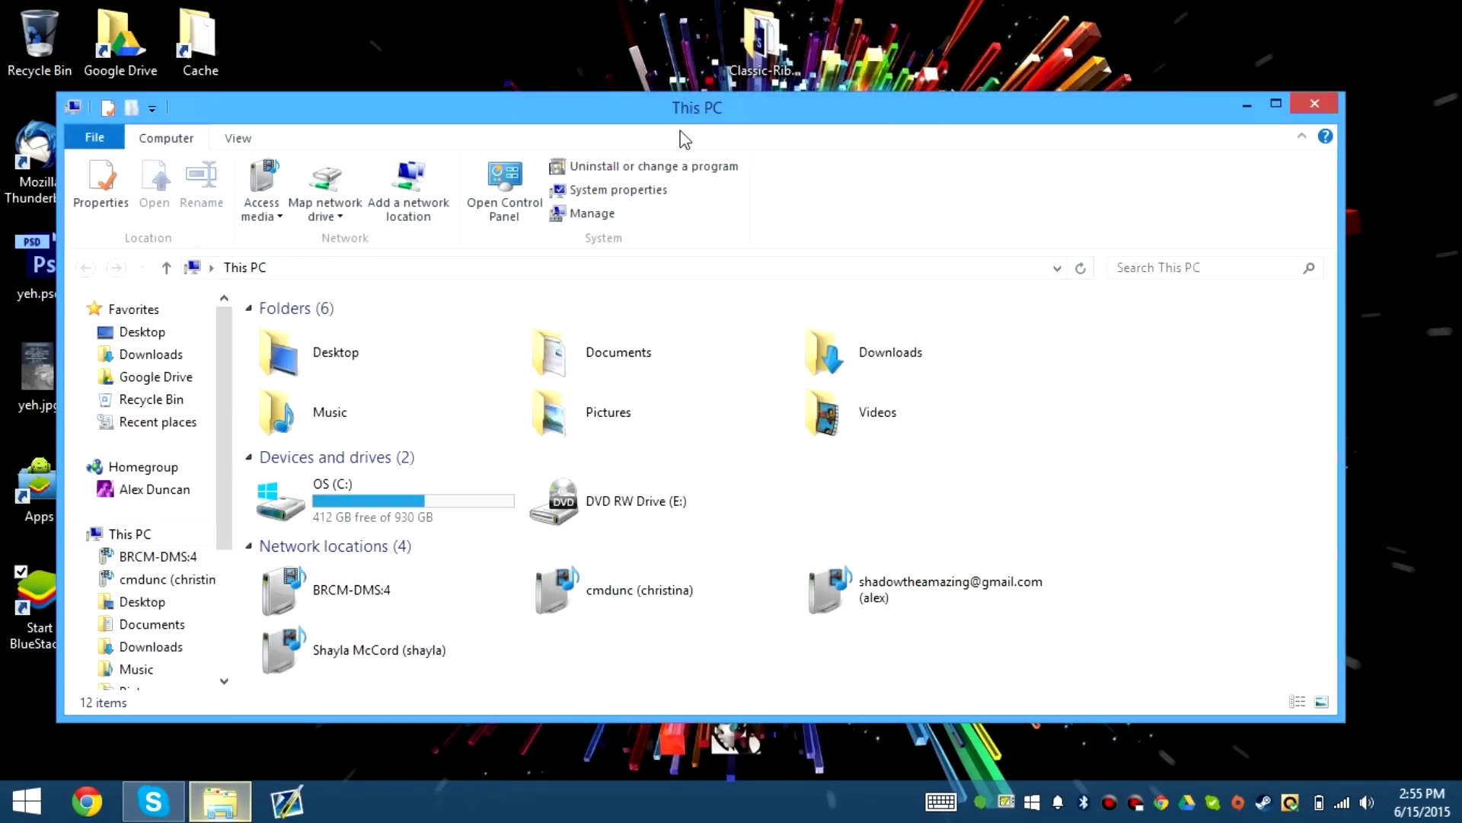
pyautogui.click(207, 366)
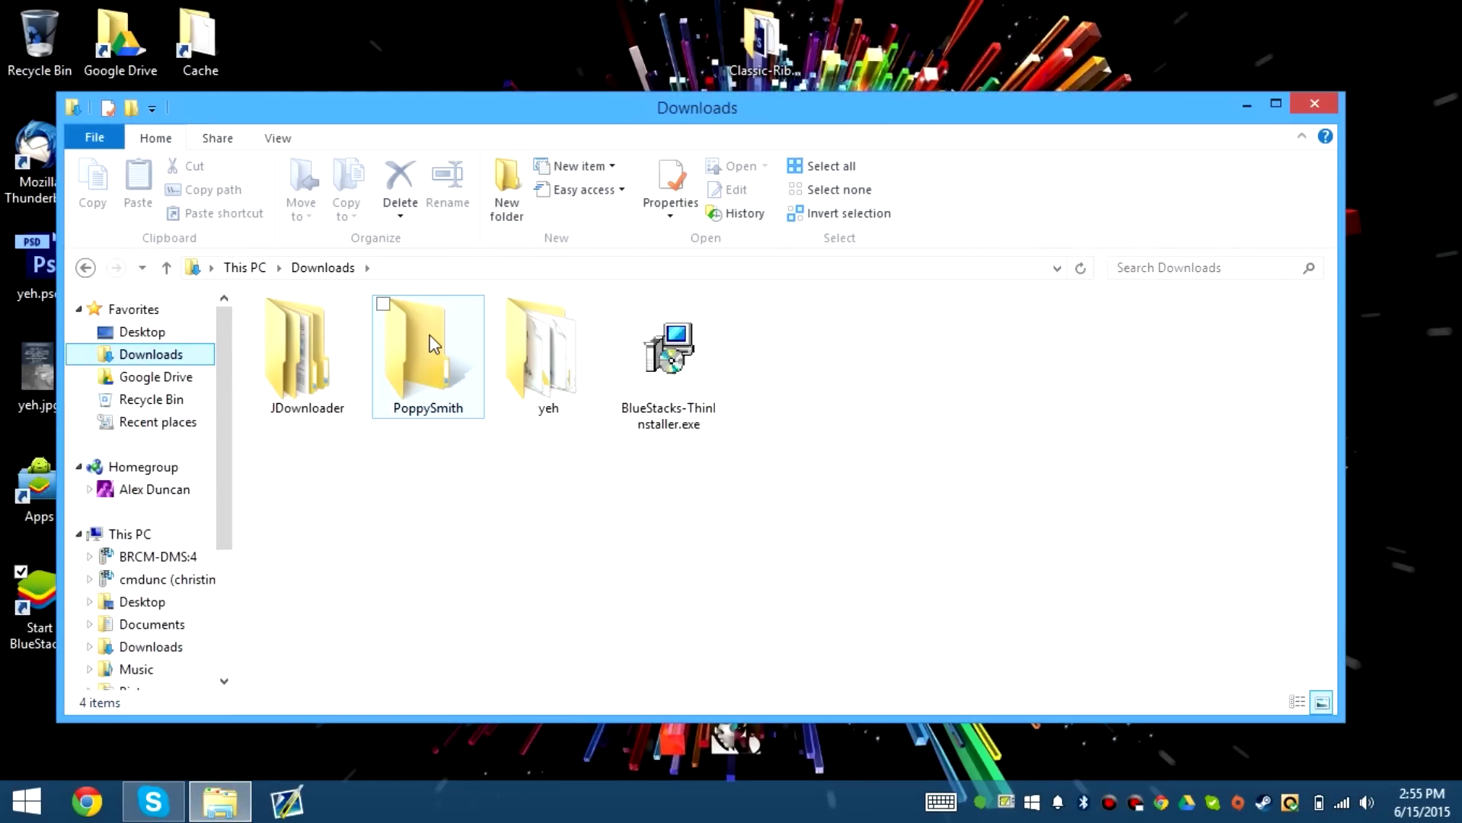
pyautogui.doubleClick(545, 346)
pyautogui.doubleClick(427, 379)
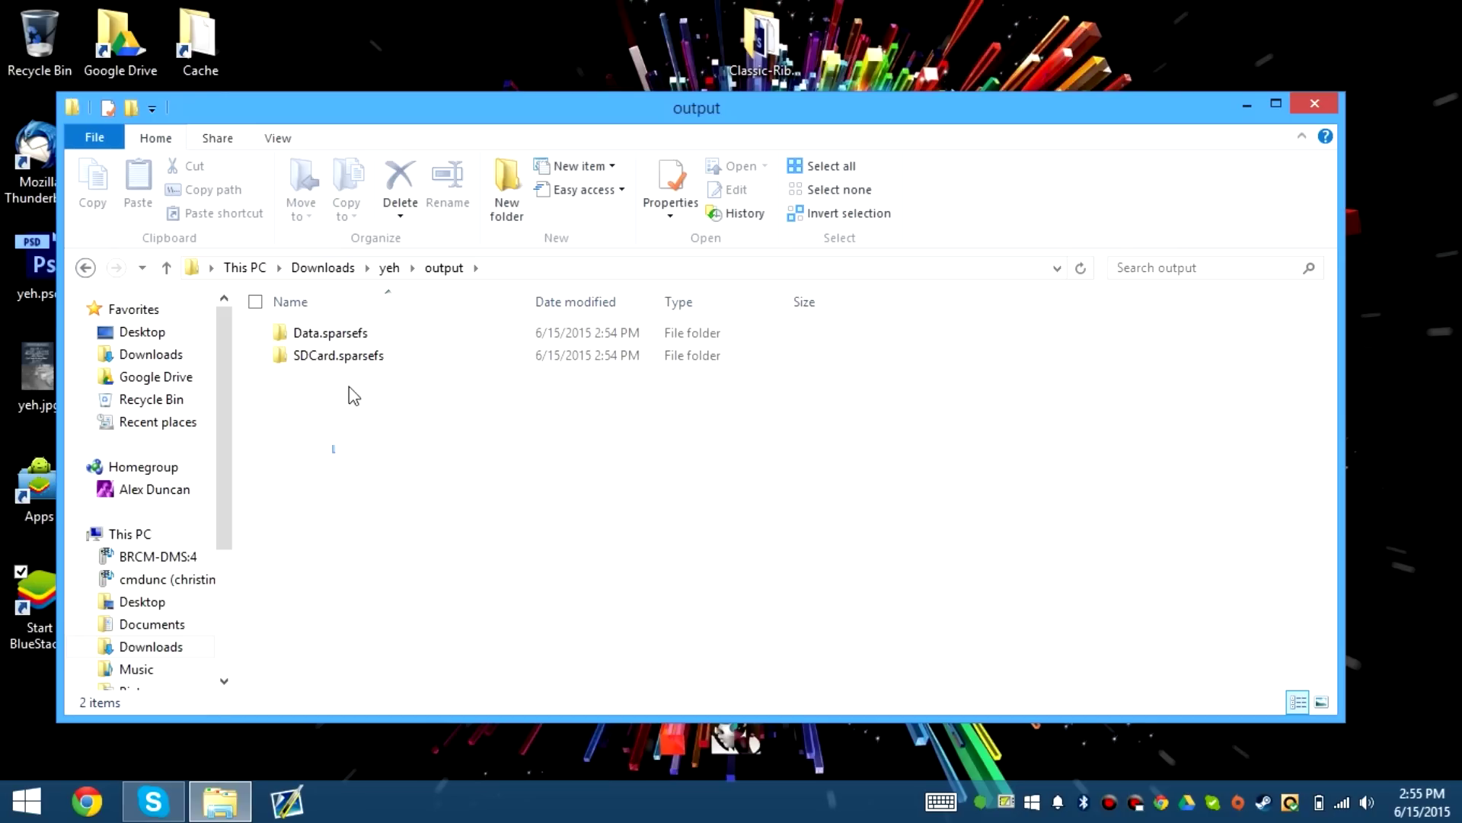
pyautogui.moveTo(333, 453); pyautogui.dragTo(402, 326)
pyautogui.hotkey('ctrl', 'c')
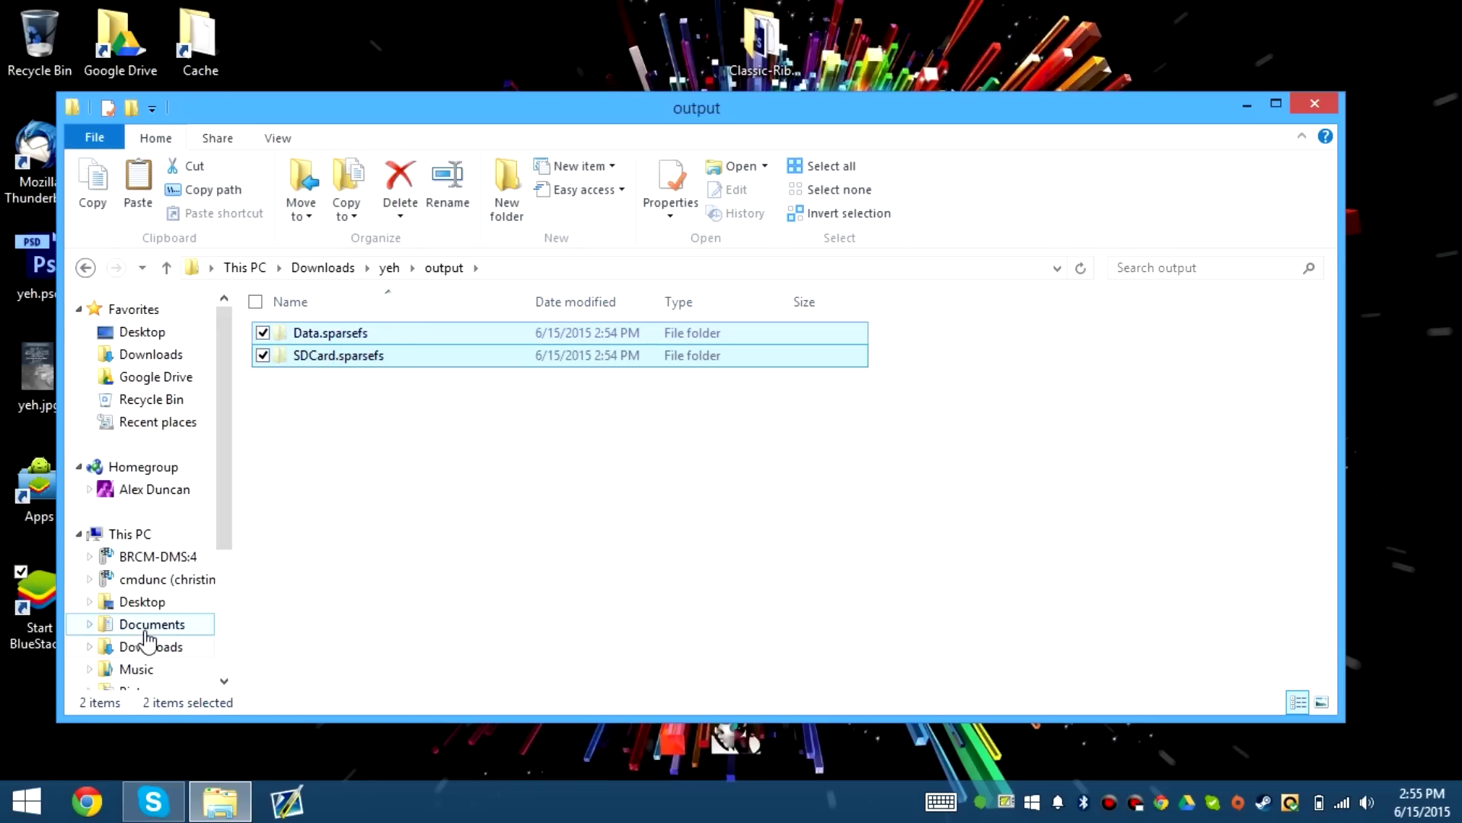
# Paste the two copied folders into C:\ProgramData\BlueStacks\Android over the existing ones
pyautogui.moveTo(218, 537); pyautogui.dragTo(221, 629)
pyautogui.click(189, 637)
pyautogui.doubleClick(346, 487)
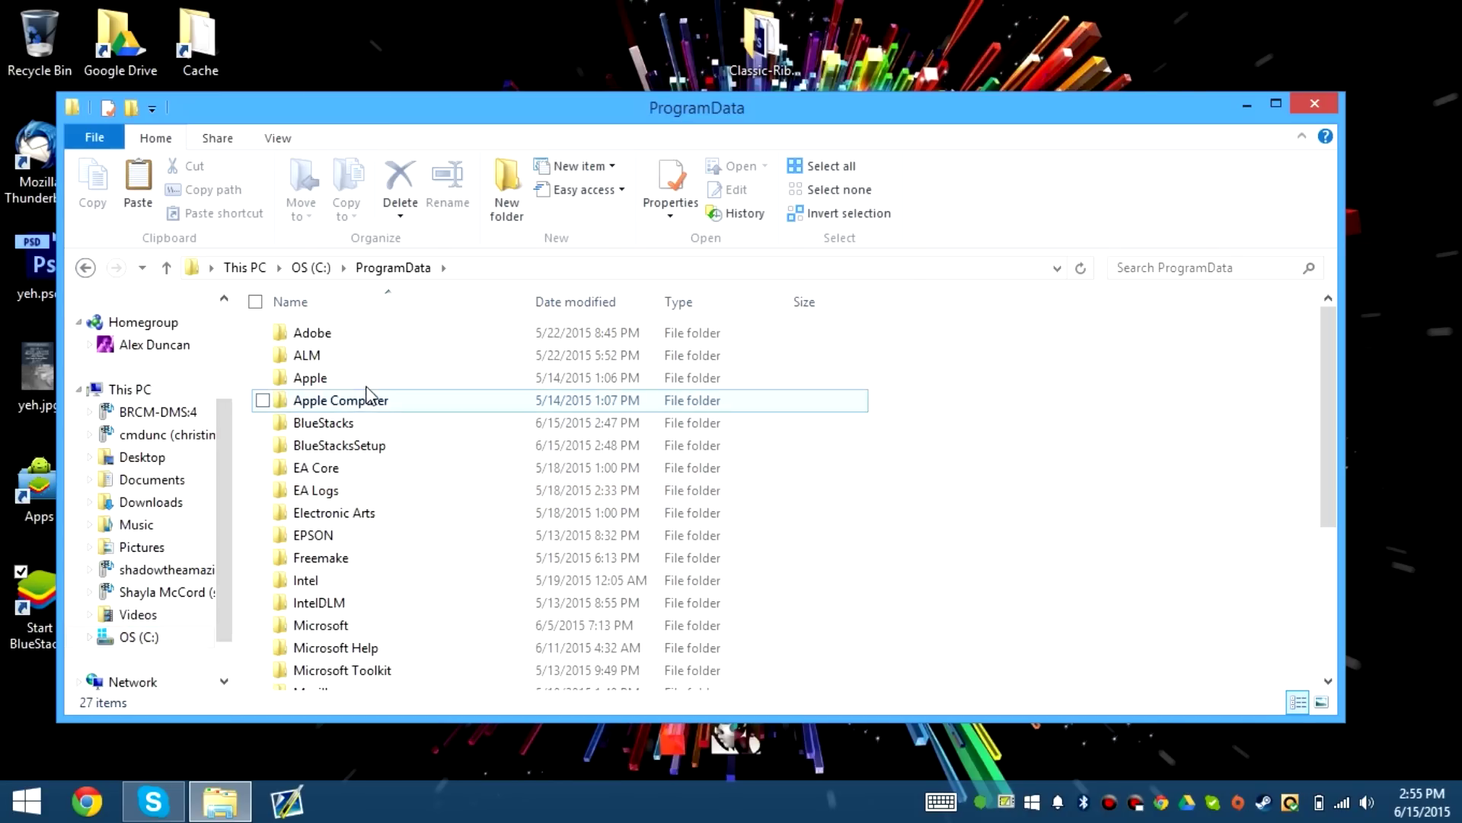
pyautogui.doubleClick(365, 425)
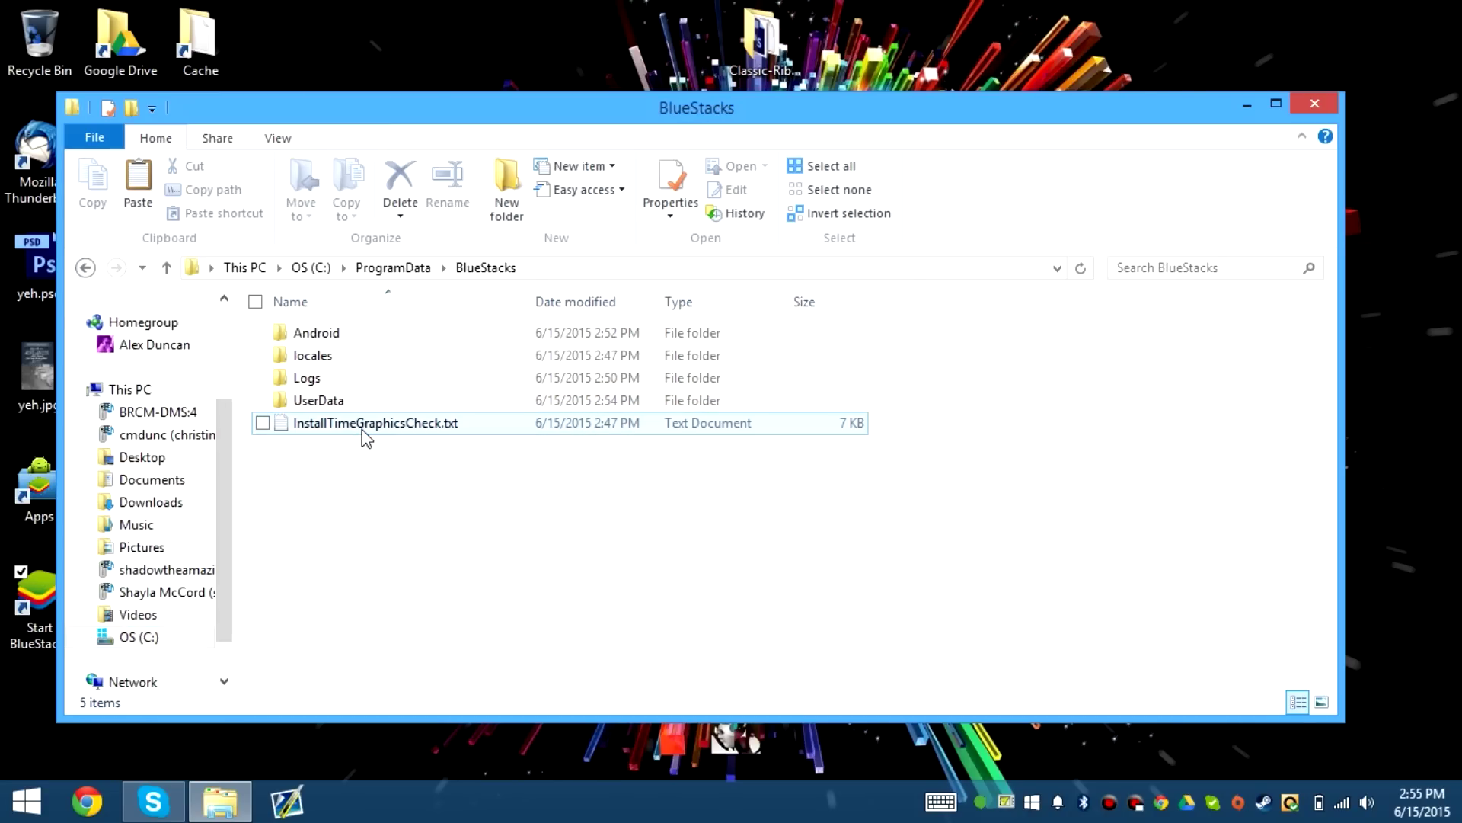
pyautogui.doubleClick(369, 339)
pyautogui.click(787, 473)
pyautogui.hotkey('ctrl', 'v')
pyautogui.click(718, 243)
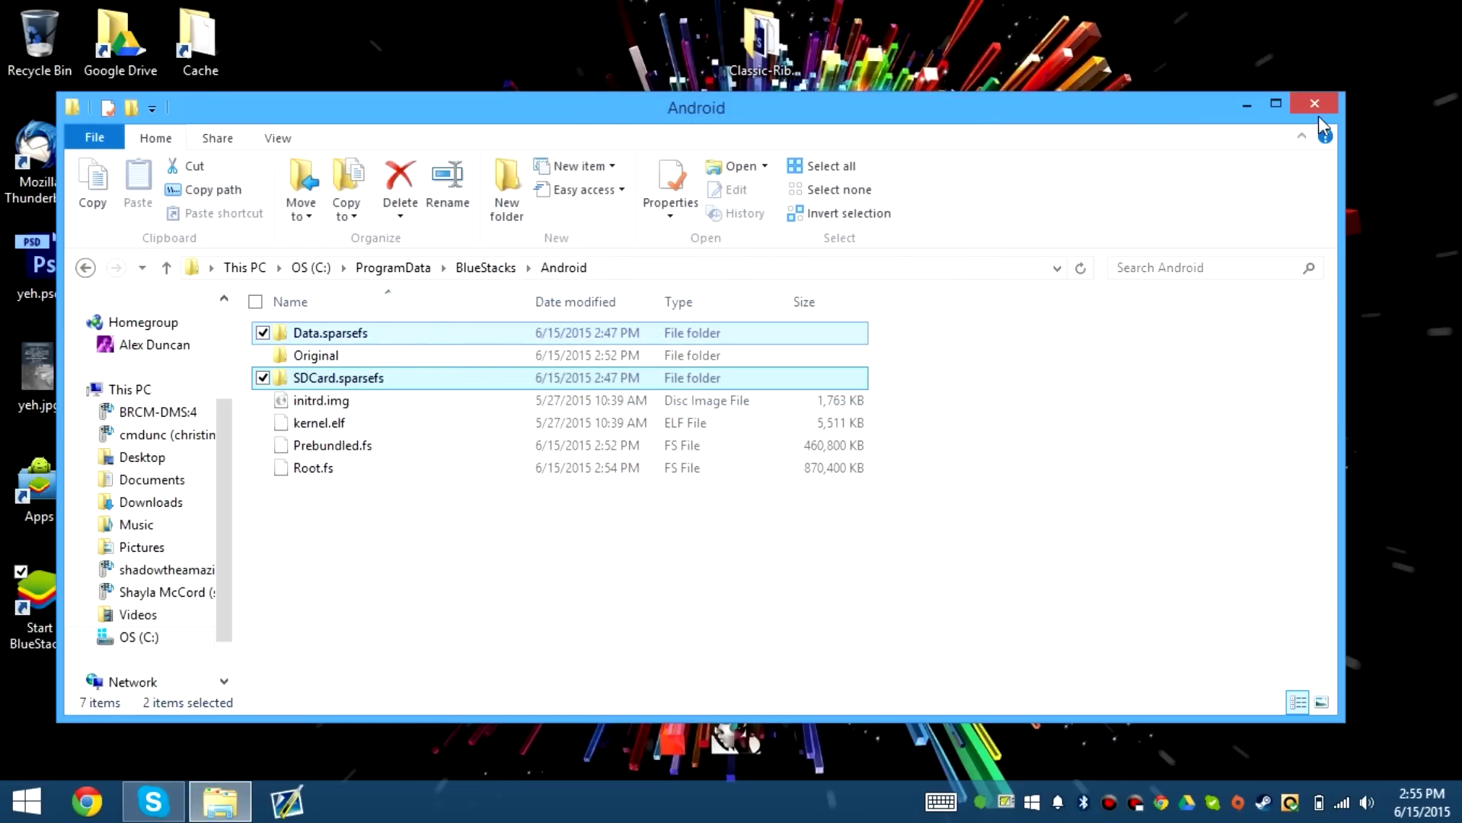
# Start BlueStacks from the desktop and choose Trebuchet as the home app to use always
pyautogui.click(1316, 107)
pyautogui.doubleClick(13, 613)
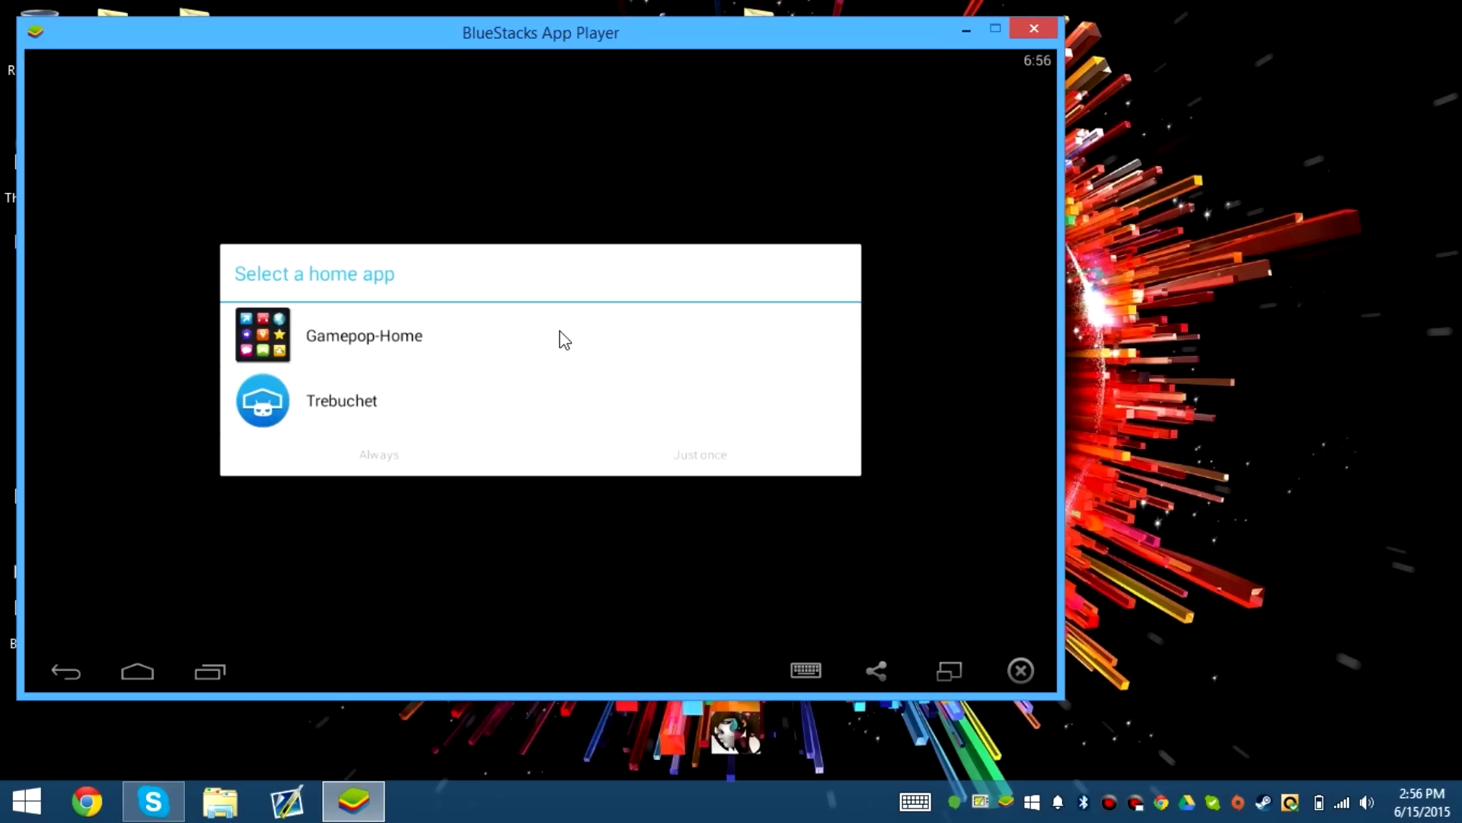
pyautogui.click(457, 393)
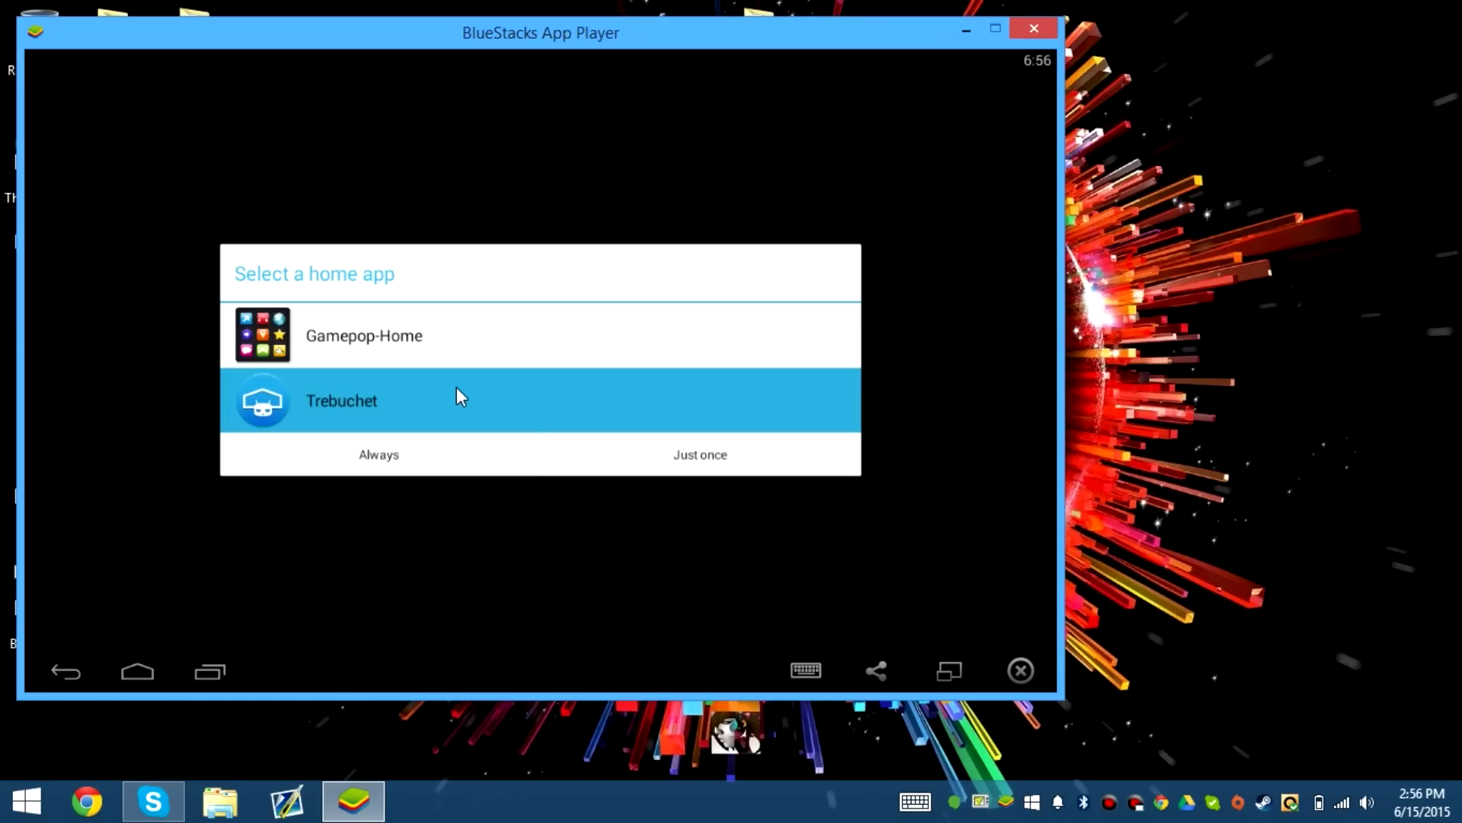
pyautogui.click(393, 450)
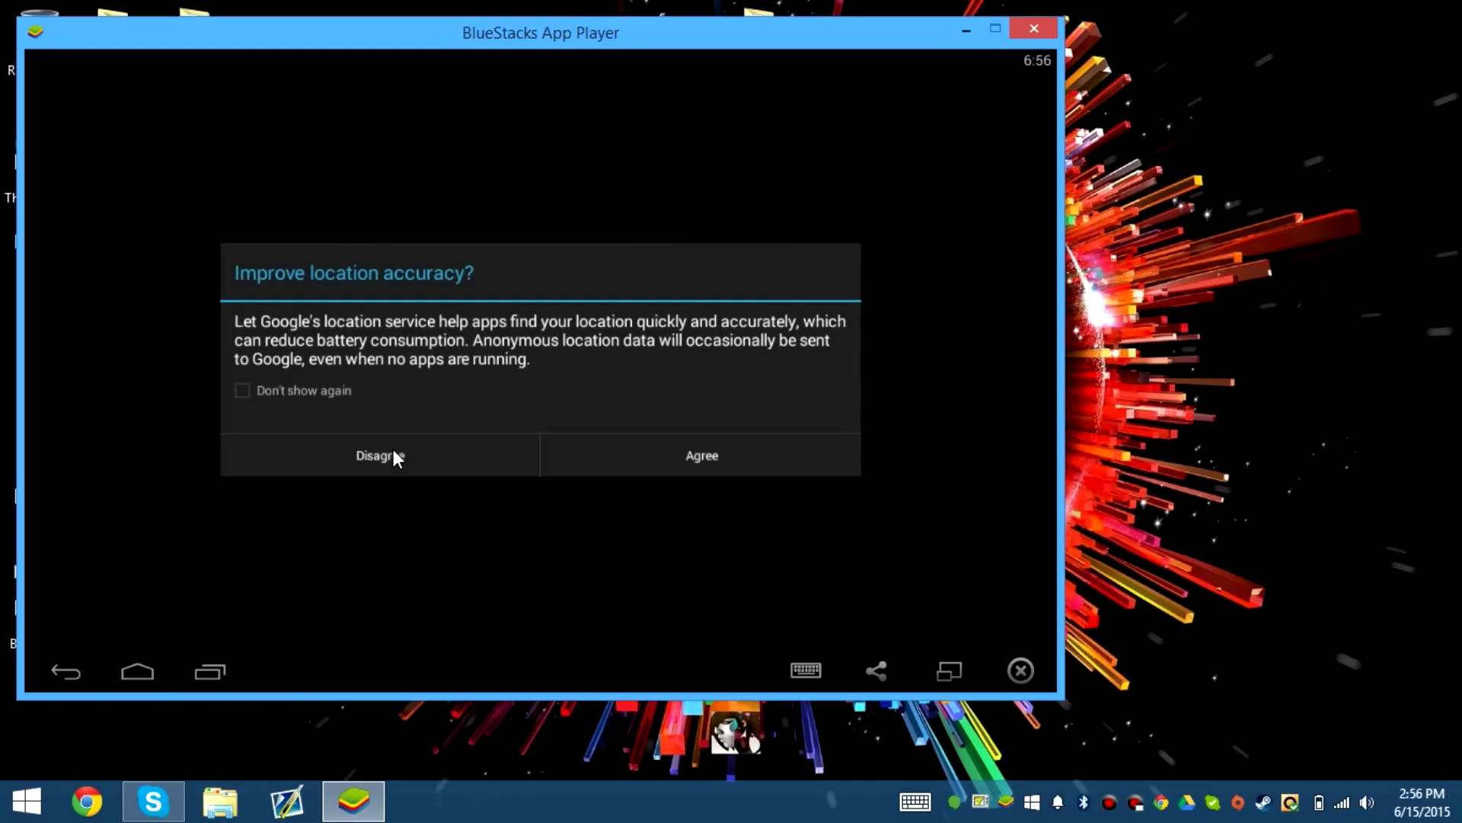
# Agree to Google's location service with Don't show again enabled, and confirm Trebuchet once more as the permanent home app
pyautogui.click(336, 391)
pyautogui.click(696, 448)
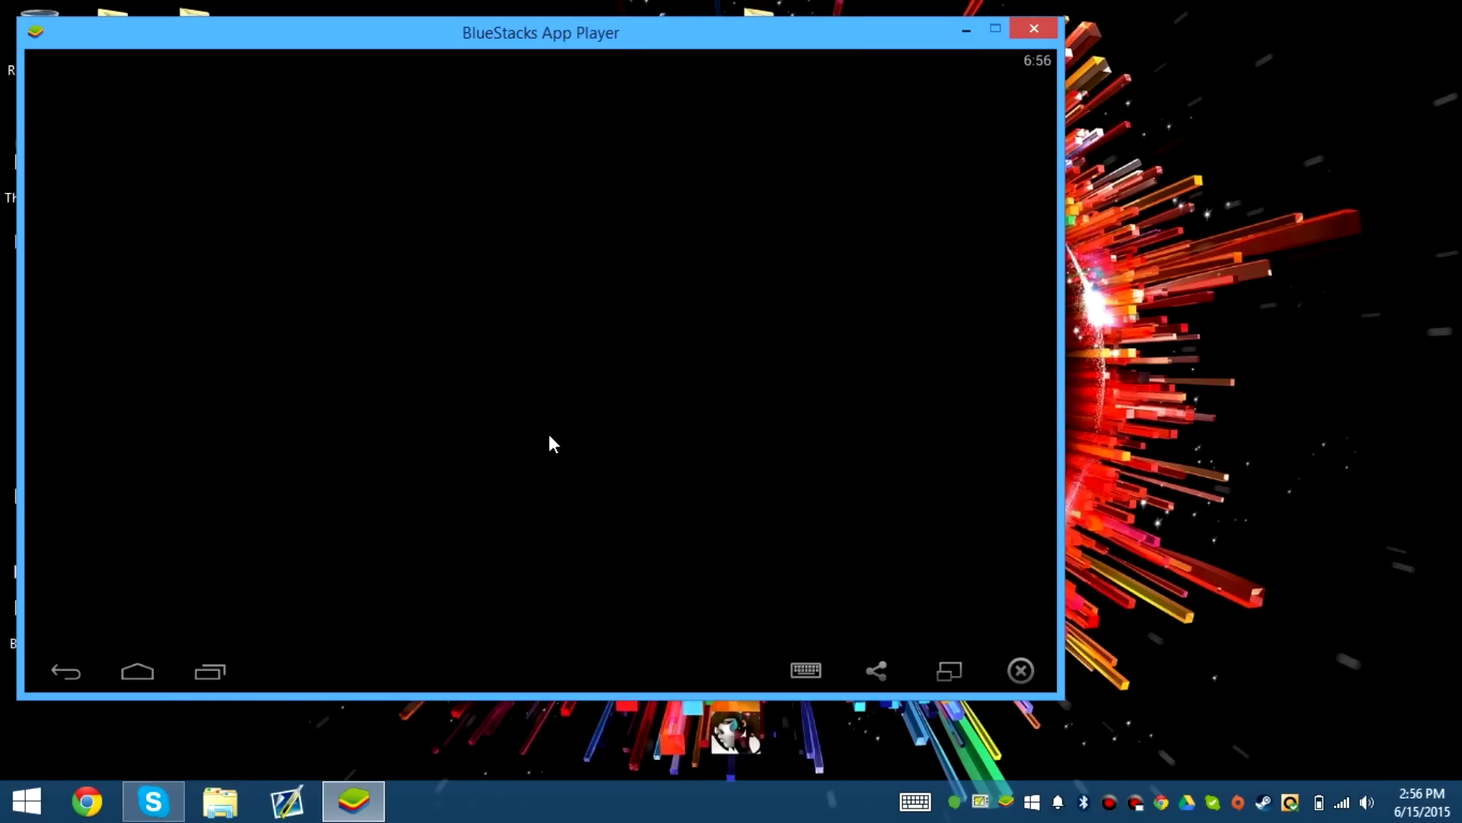
pyautogui.click(606, 393)
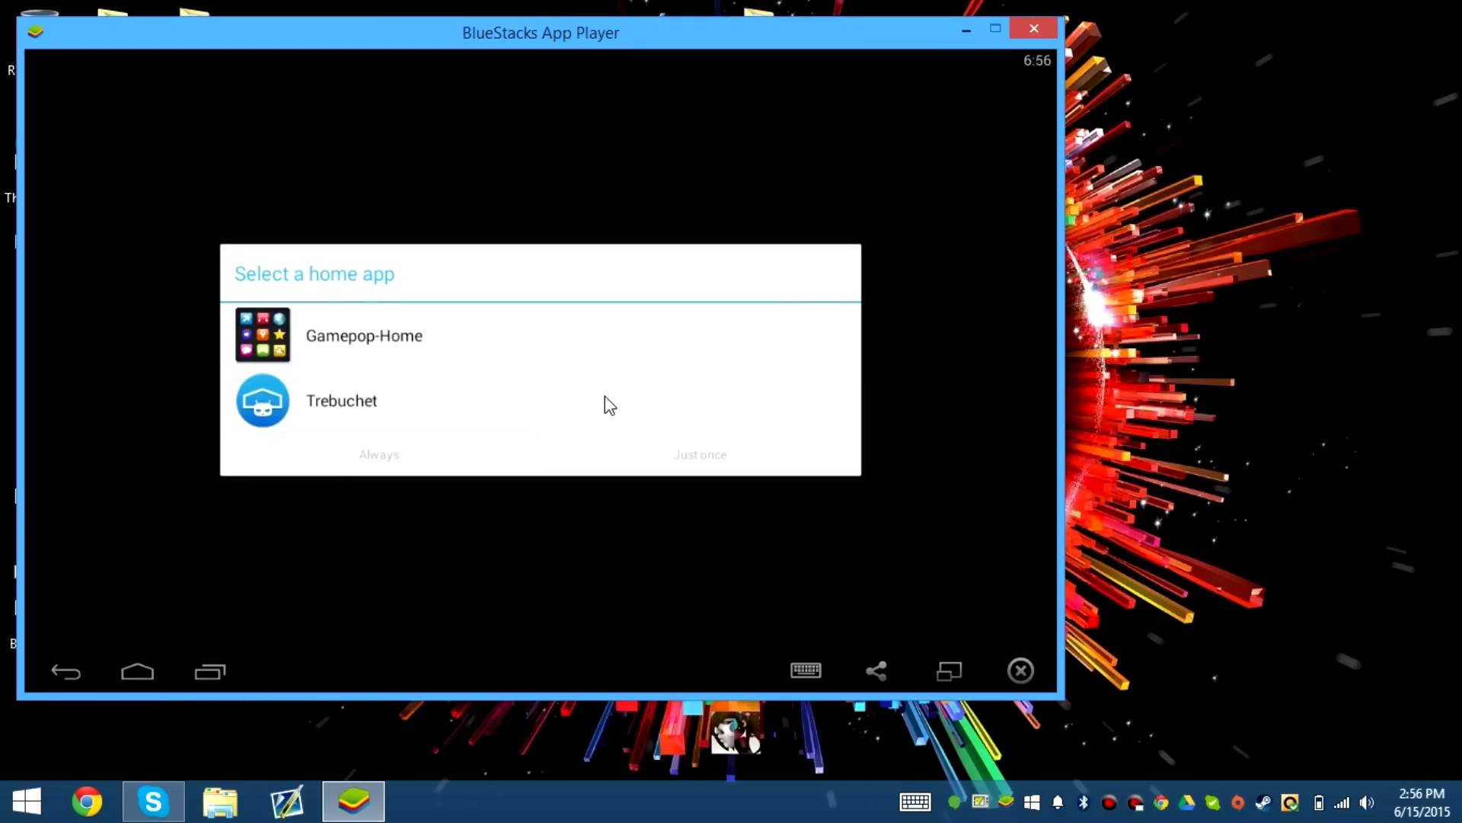
pyautogui.click(512, 423)
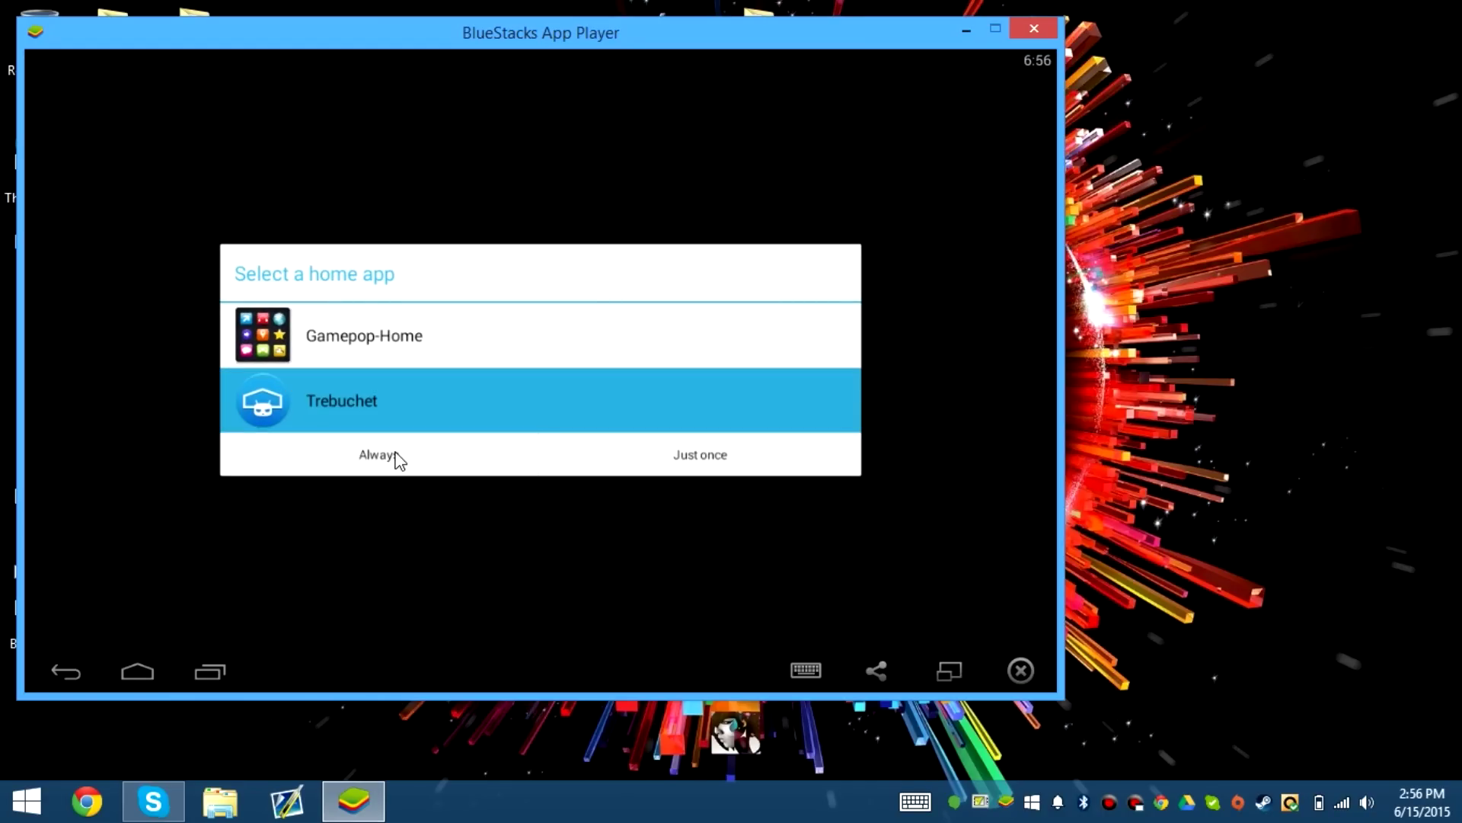
pyautogui.click(395, 452)
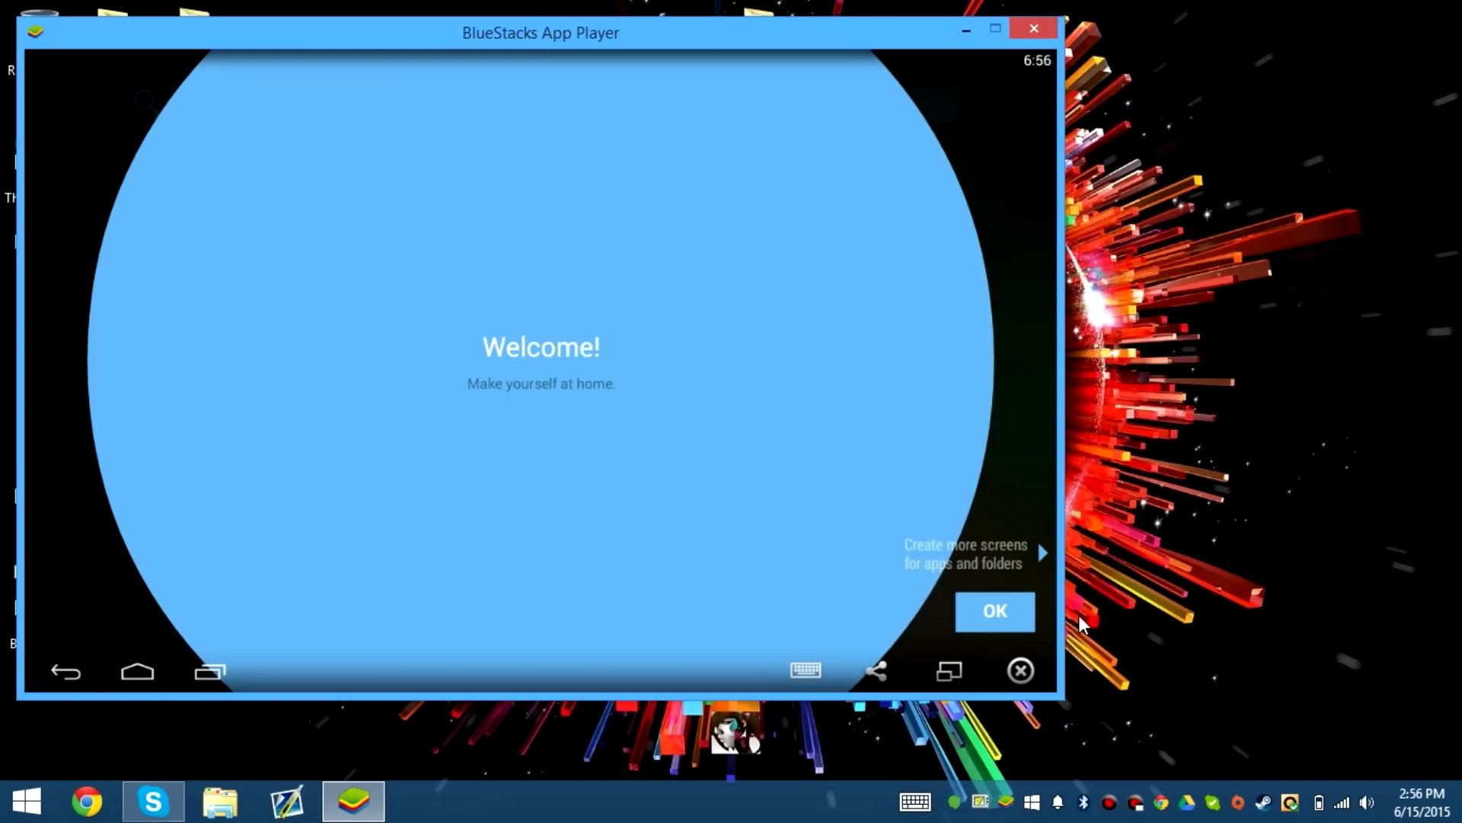
# Dismiss Trebuchet's introductory tips and open the app drawer
pyautogui.click(993, 613)
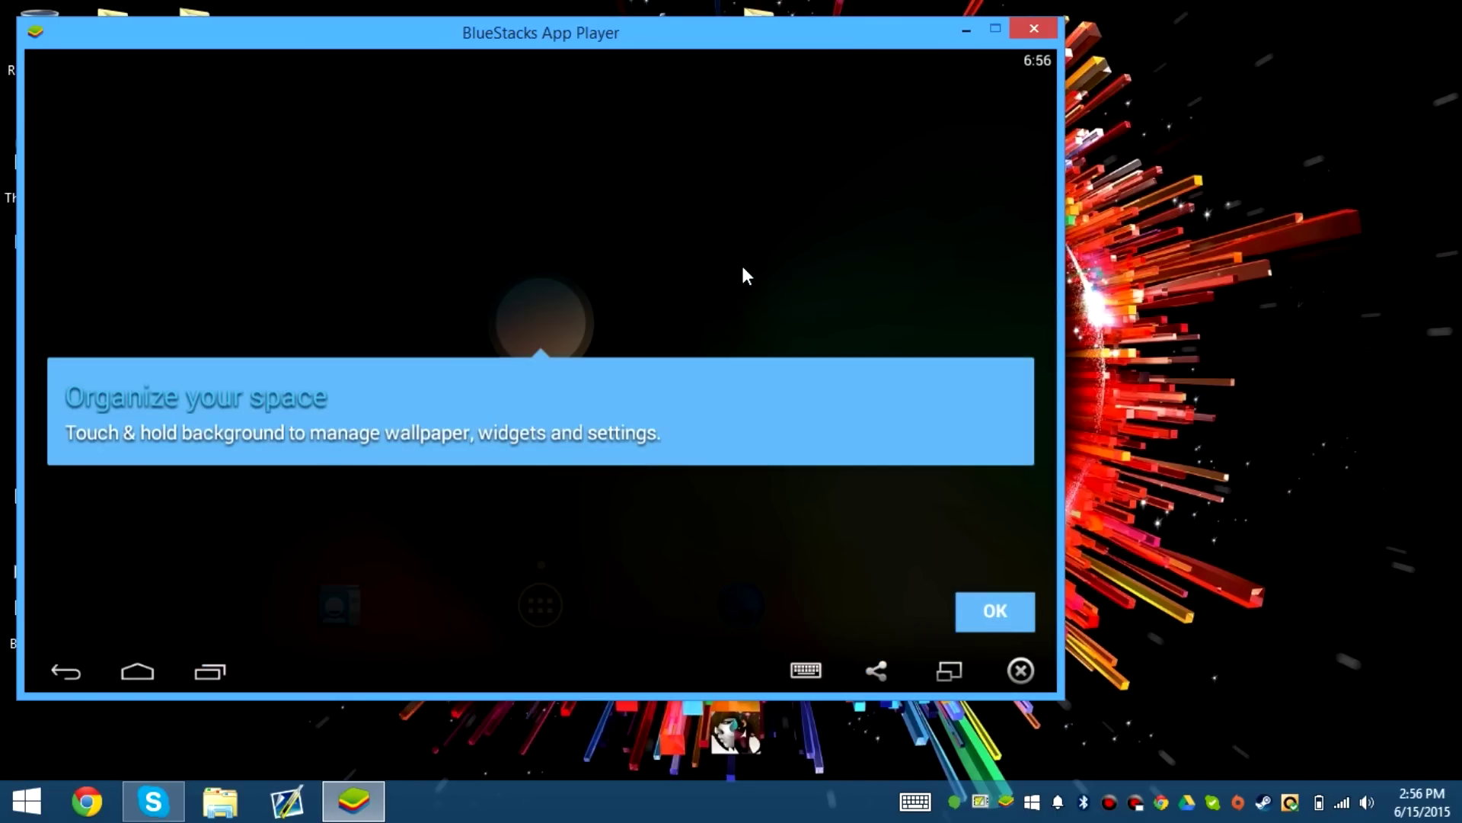
pyautogui.click(1002, 623)
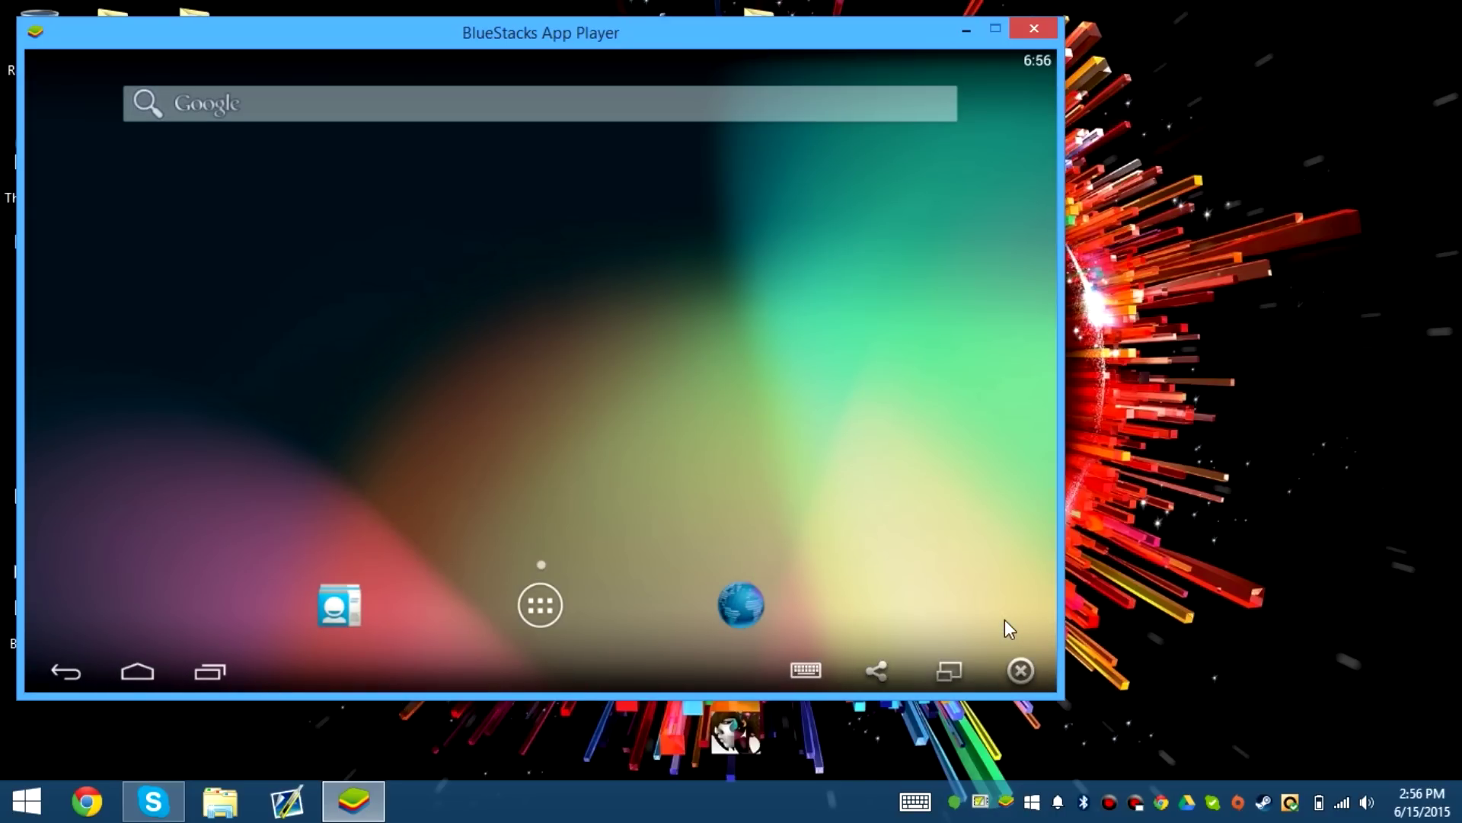
pyautogui.click(541, 606)
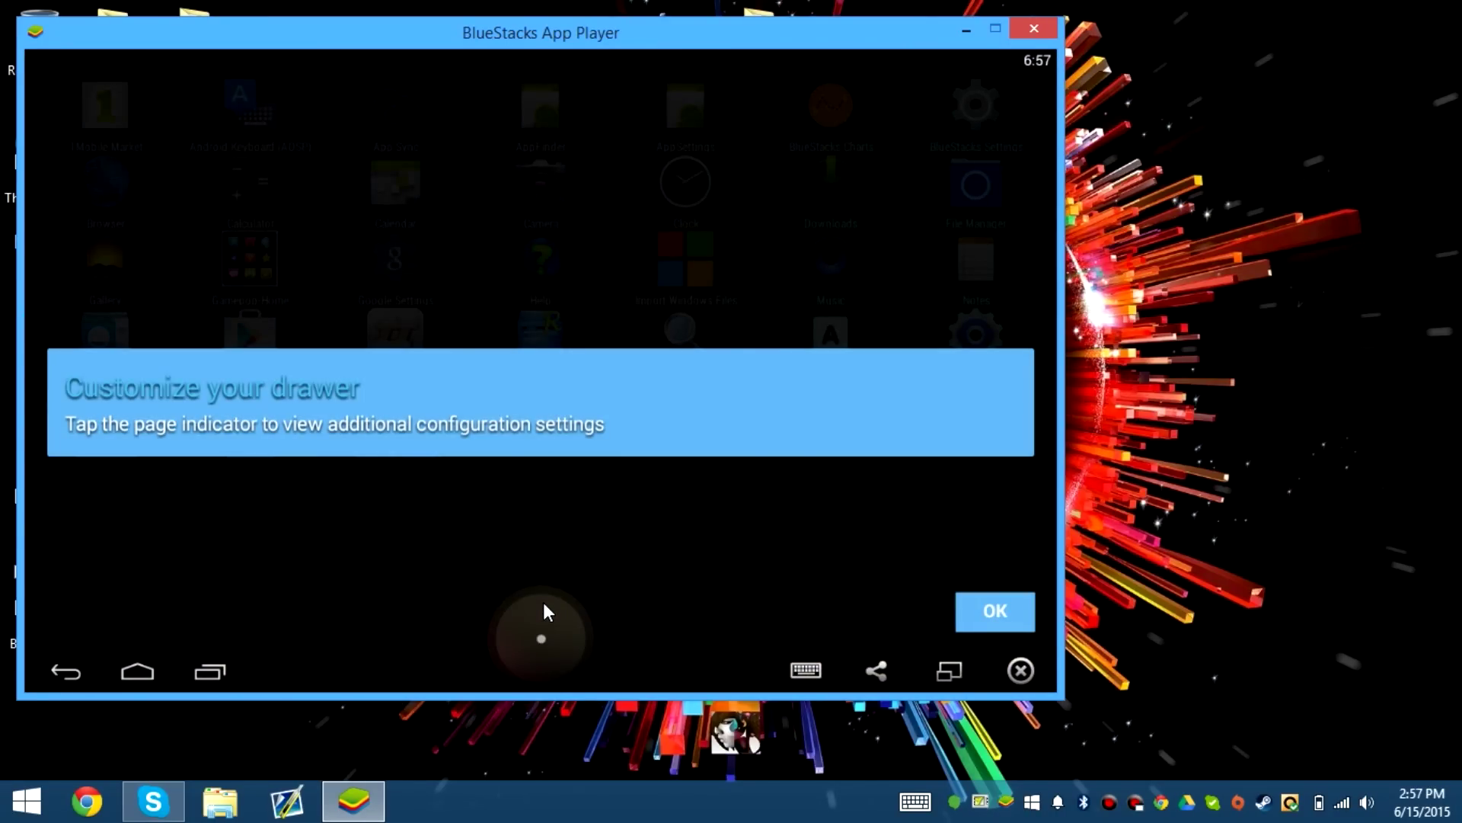
pyautogui.click(996, 612)
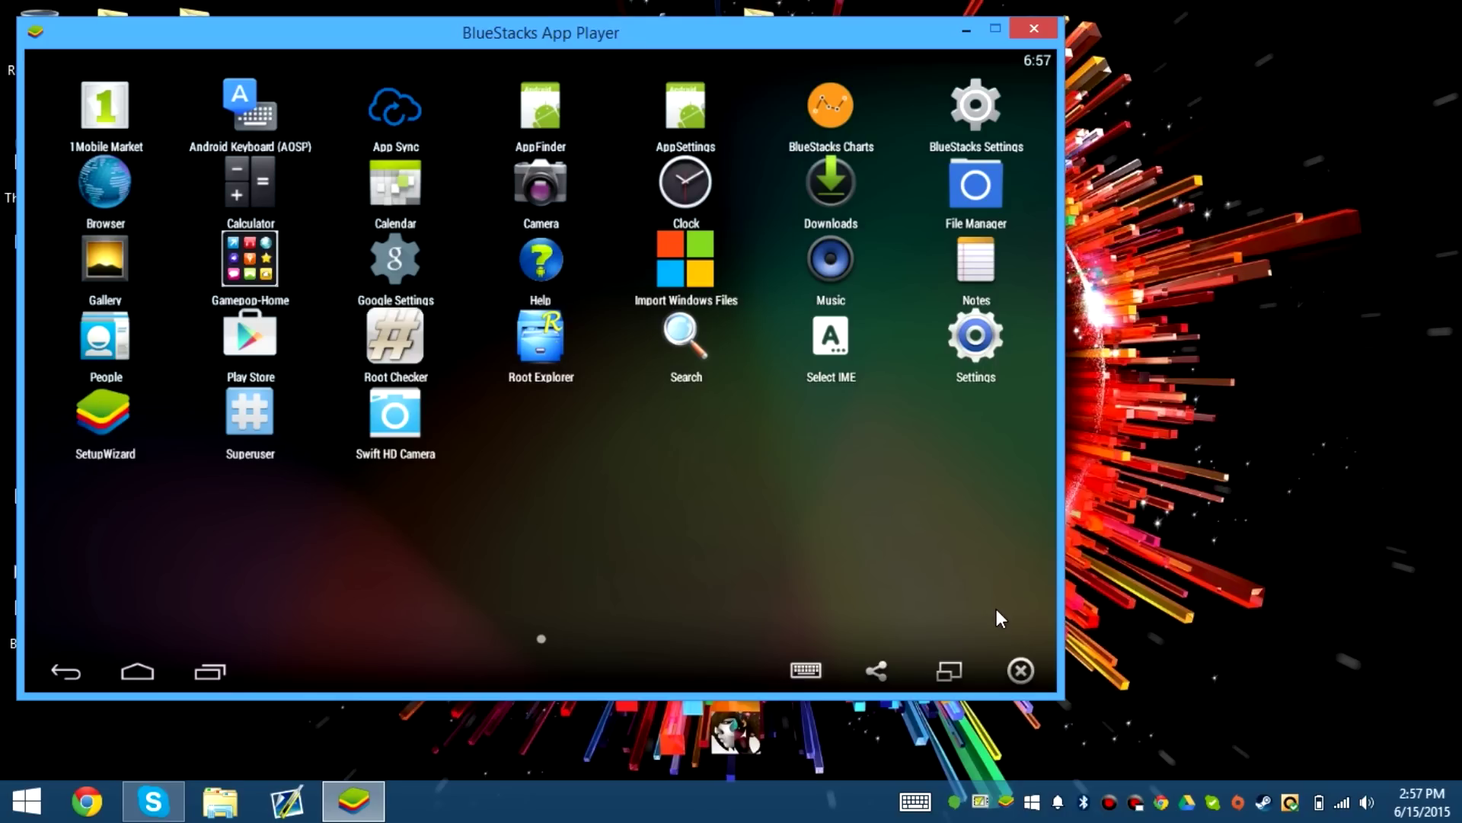
# Run the root check in Root Checker, allowing it Superuser access with the choice remembered forever
pyautogui.click(393, 343)
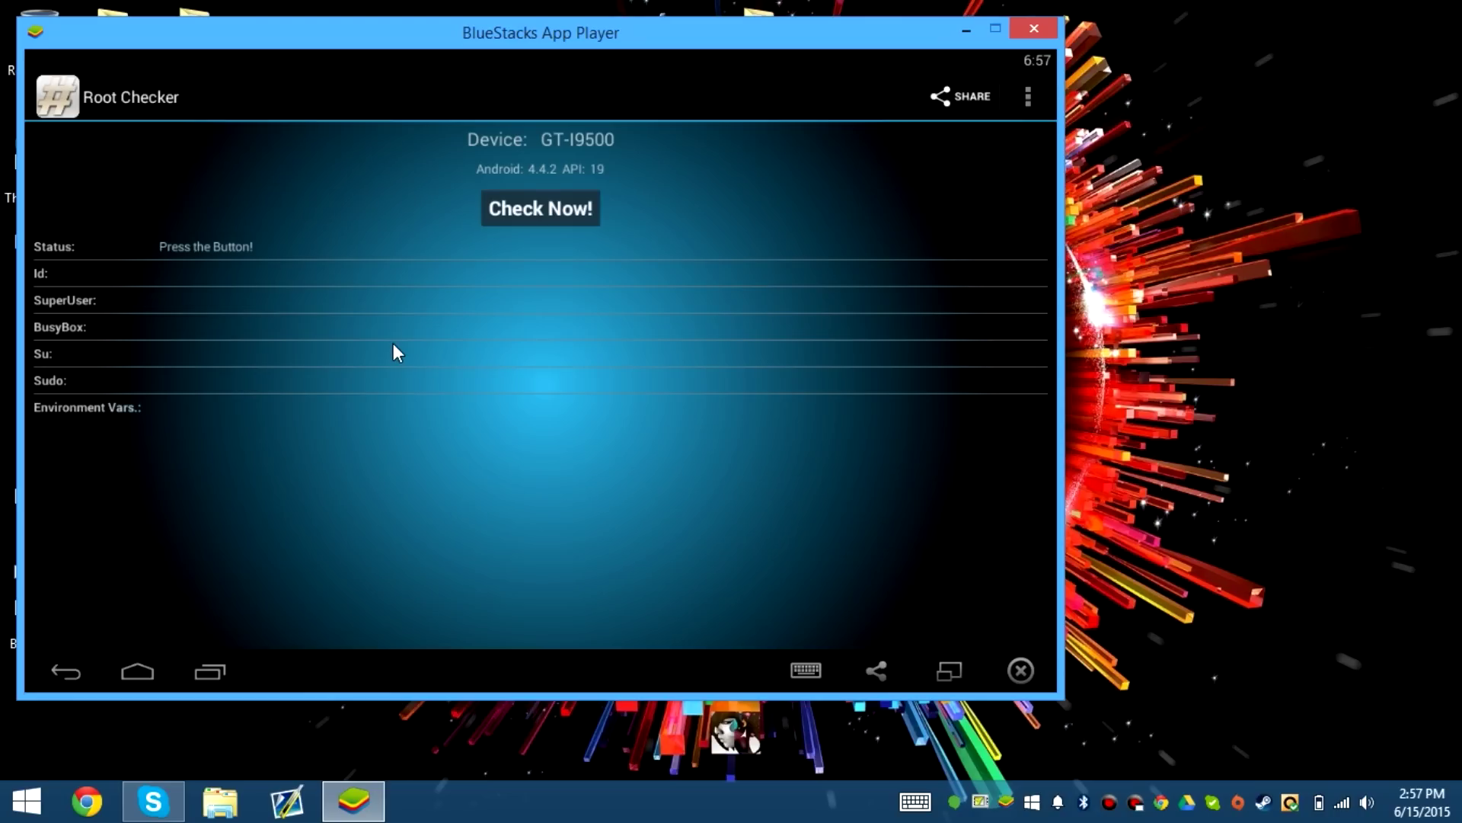
pyautogui.click(536, 213)
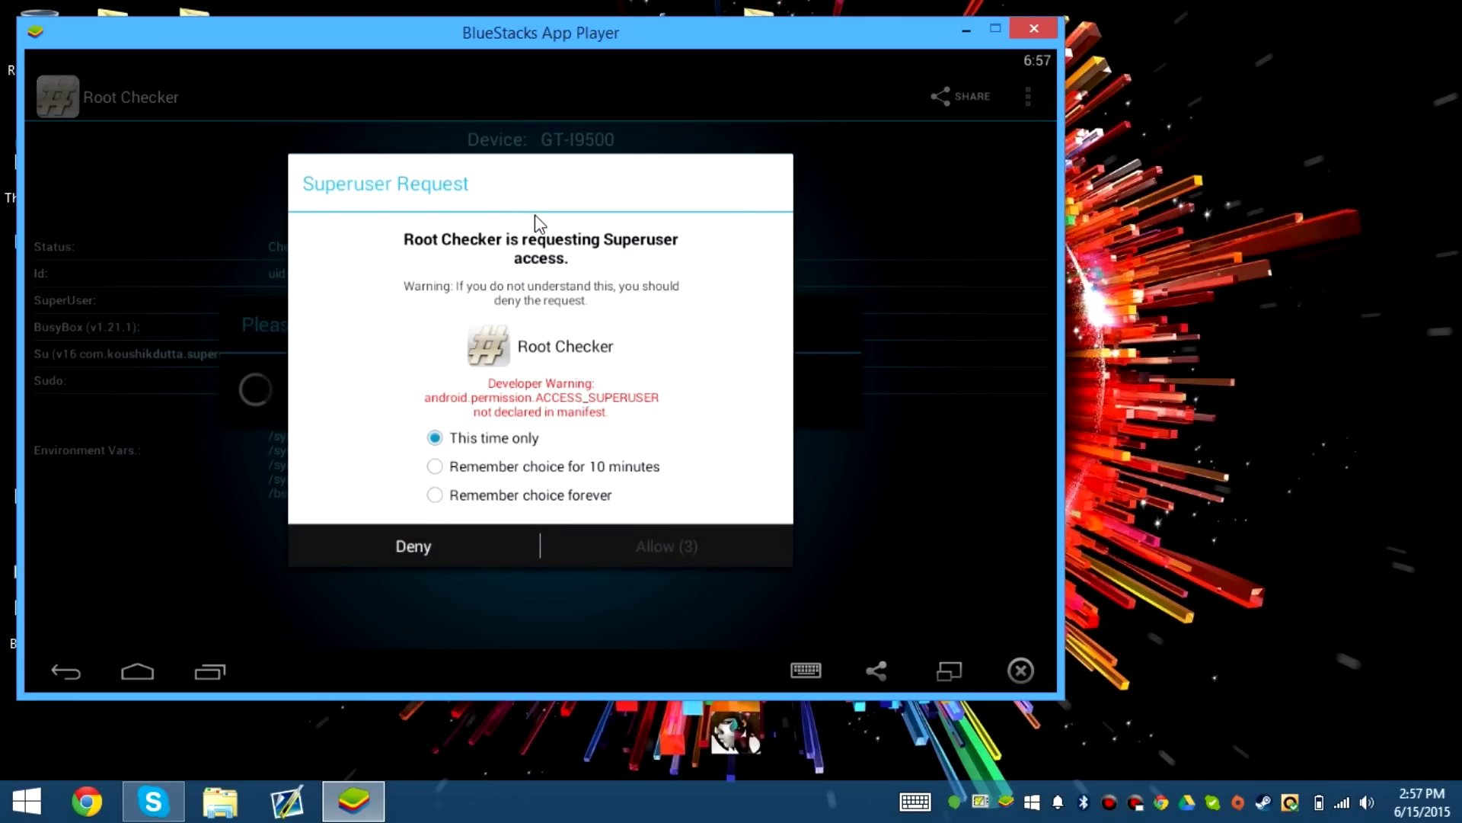
pyautogui.click(559, 497)
pyautogui.click(656, 547)
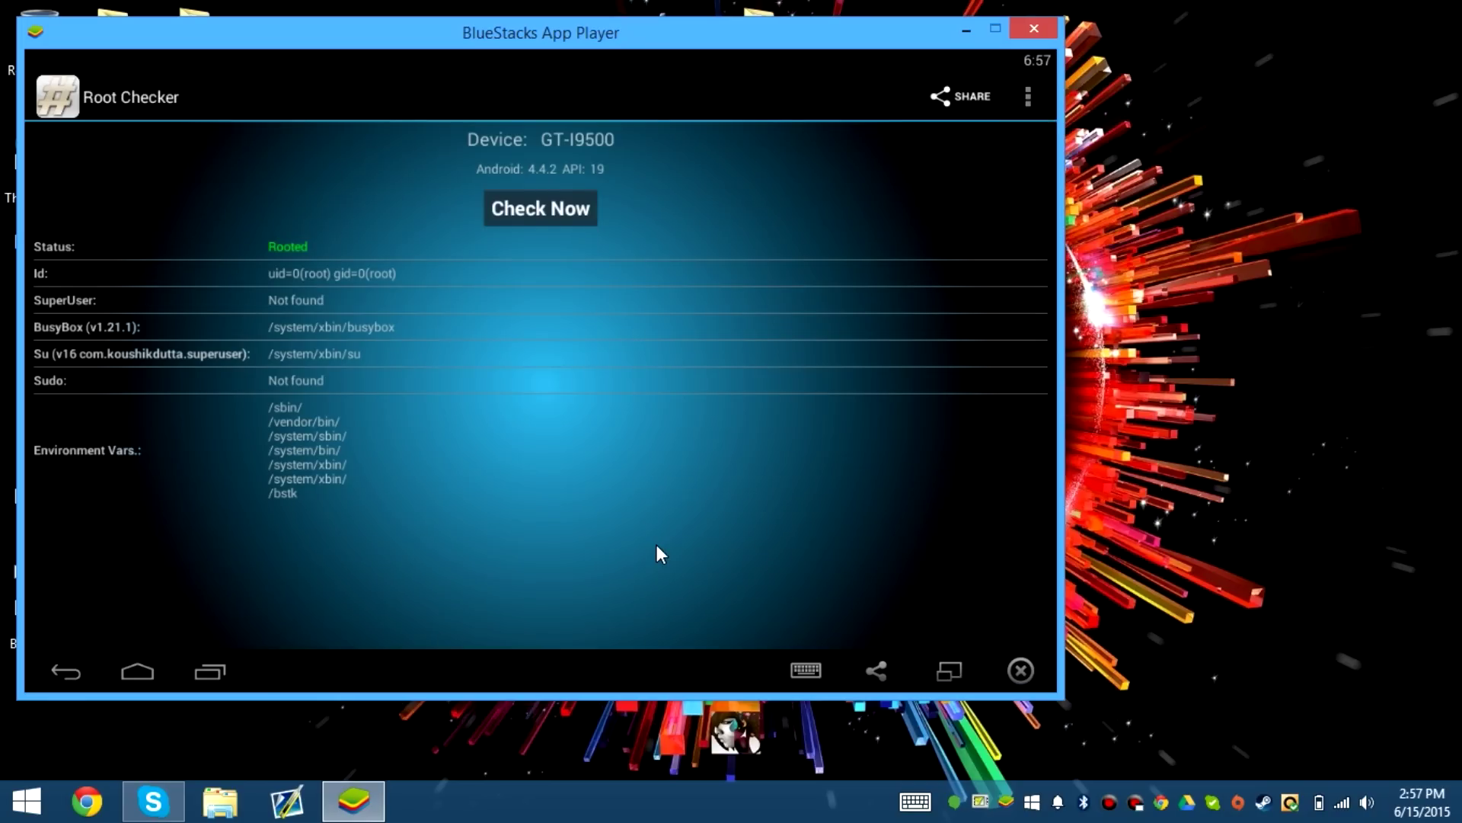